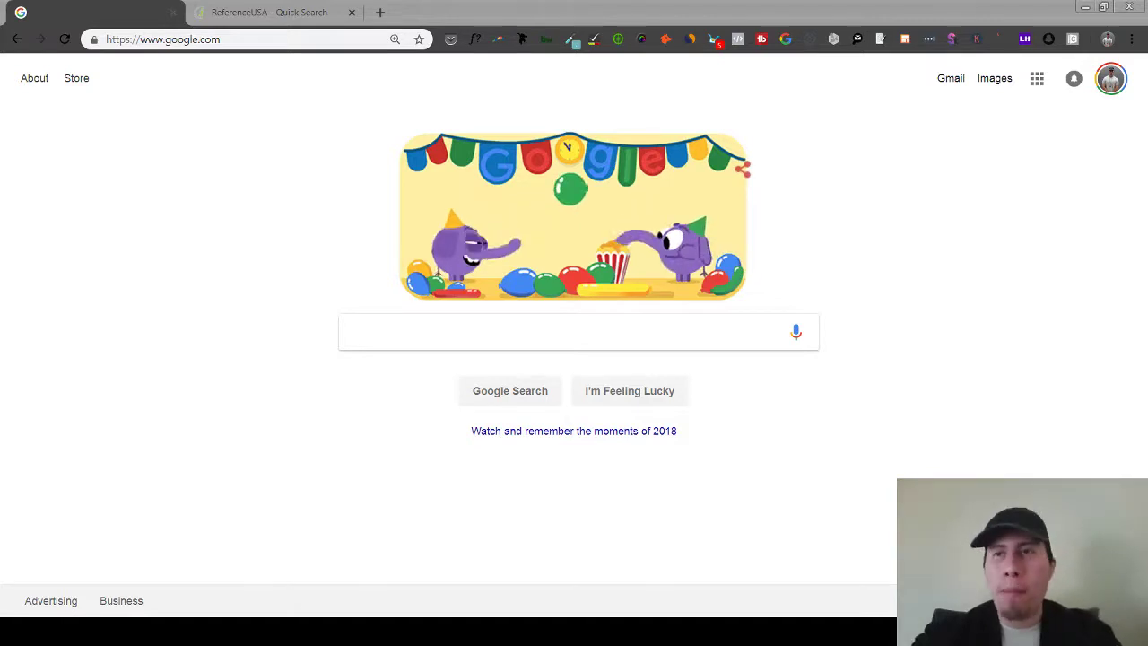
{"action": "left_click", "coordinate": [745, 96]}
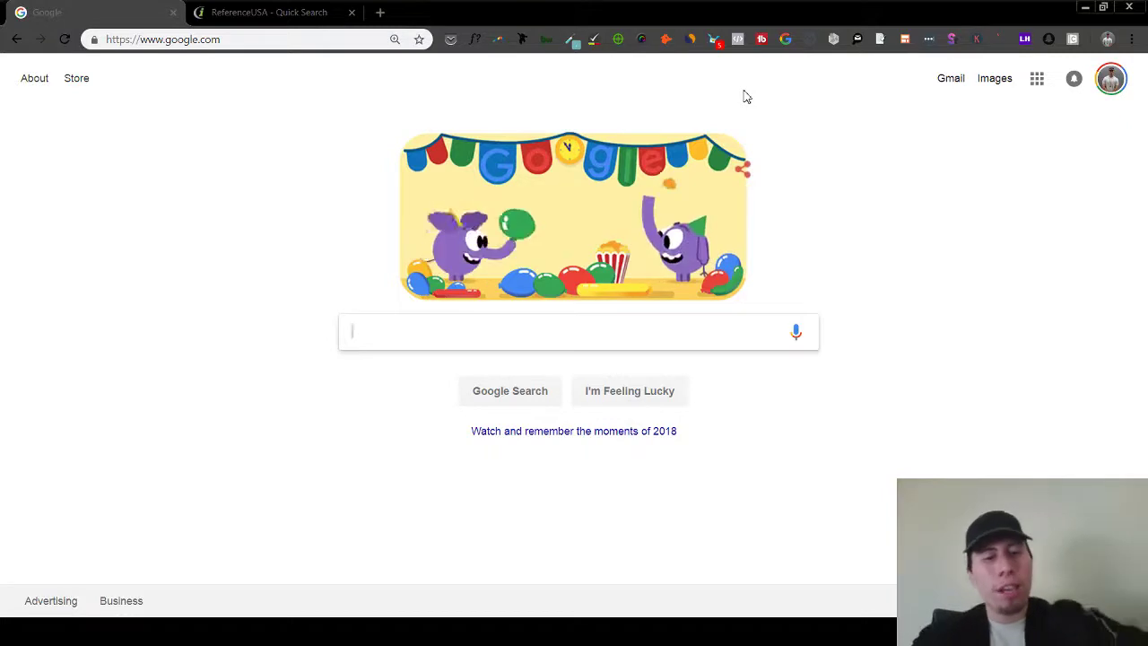
{"action": "type", "text": "r"}
{"action": "key", "text": "BackSpace"}
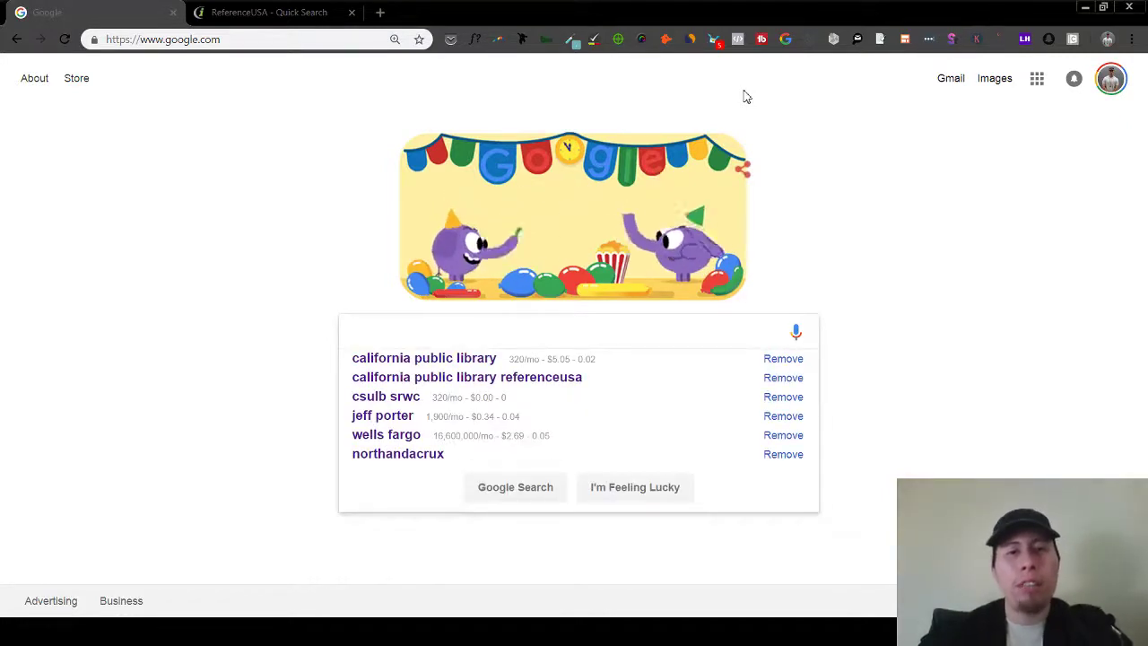
{"action": "left_click", "coordinate": [328, 192]}
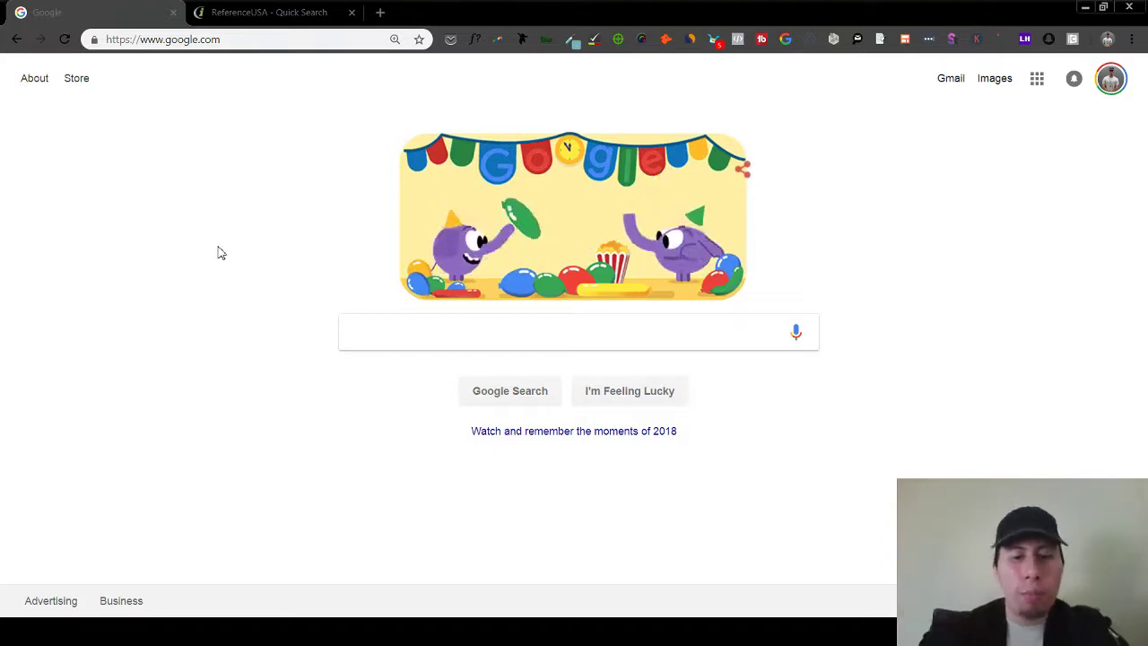
Step: Search Google for "california public library referenceusa"
{"action": "left_click", "coordinate": [424, 339]}
{"action": "type", "text": "californi"}
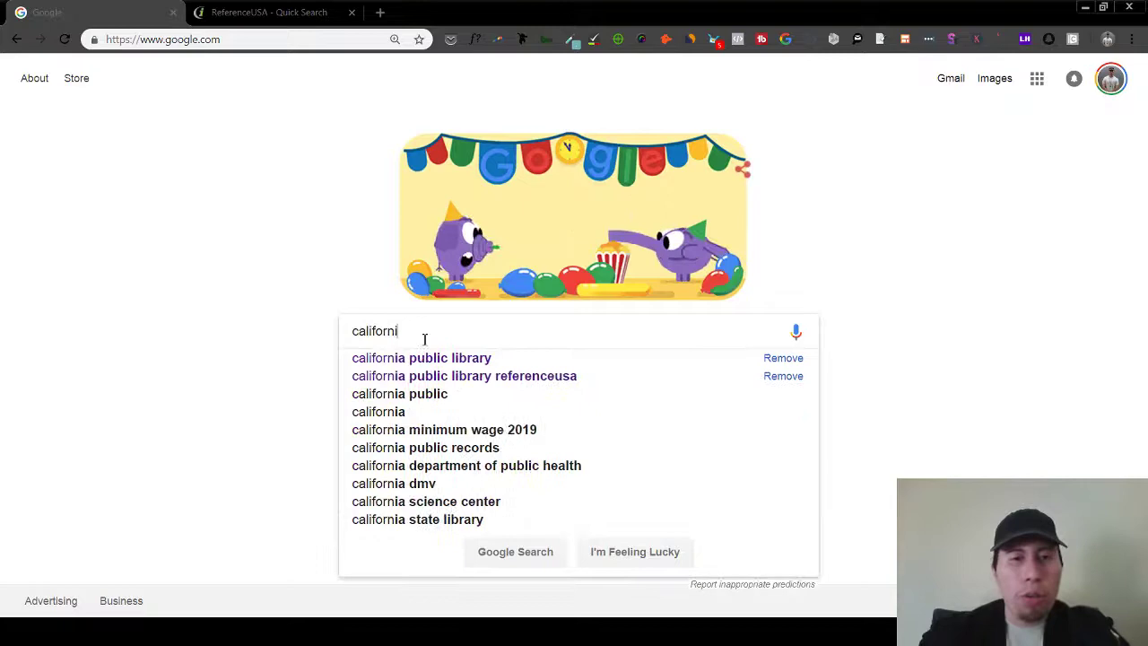
{"action": "type", "text": "a publ"}
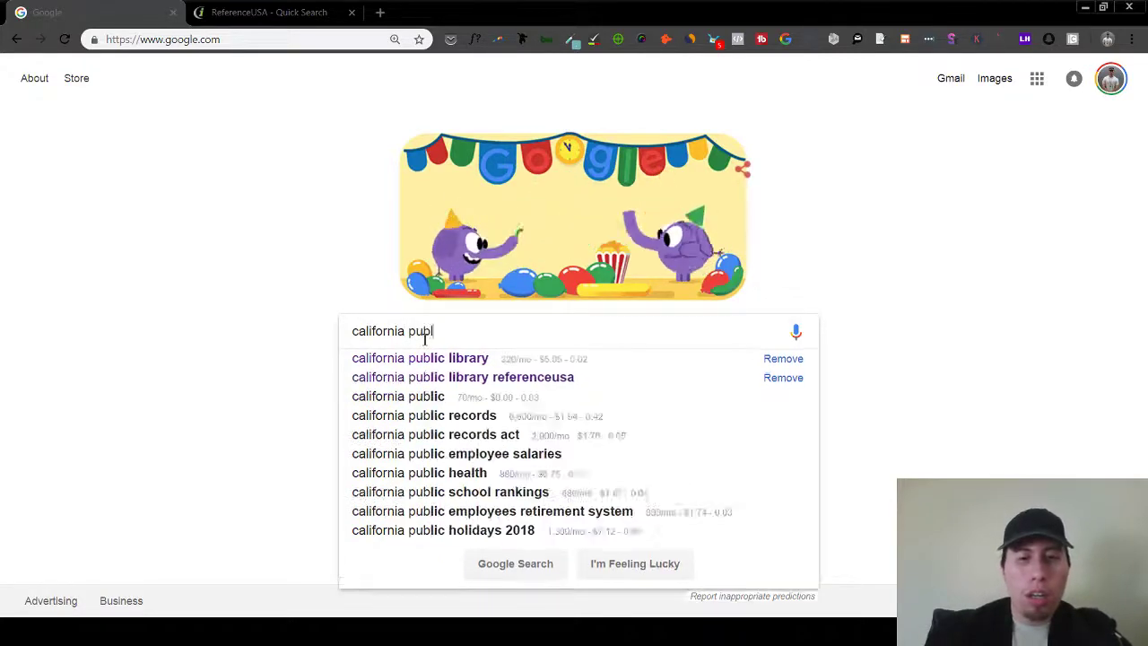
{"action": "type", "text": "ic li"}
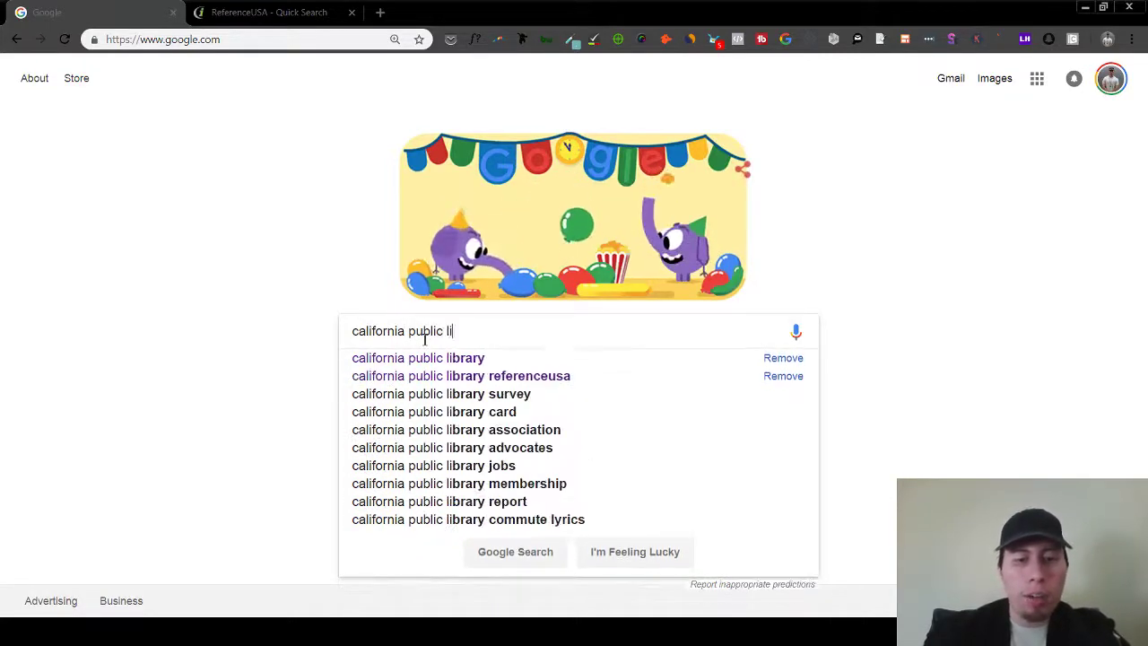
{"action": "type", "text": "brary "}
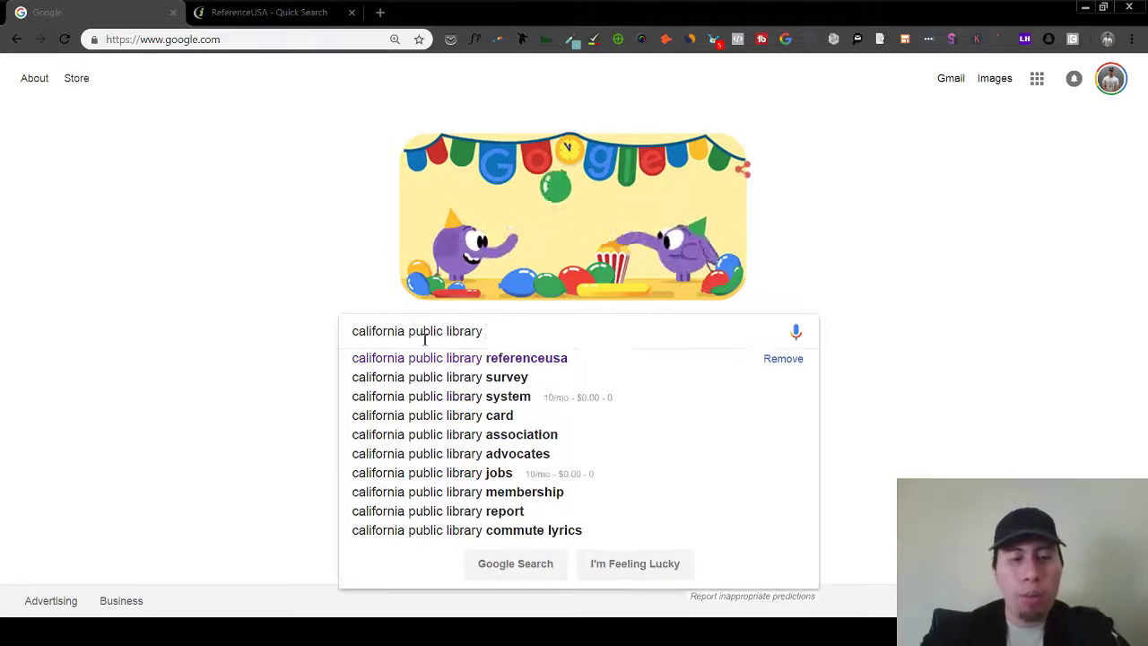
{"action": "type", "text": "reference"}
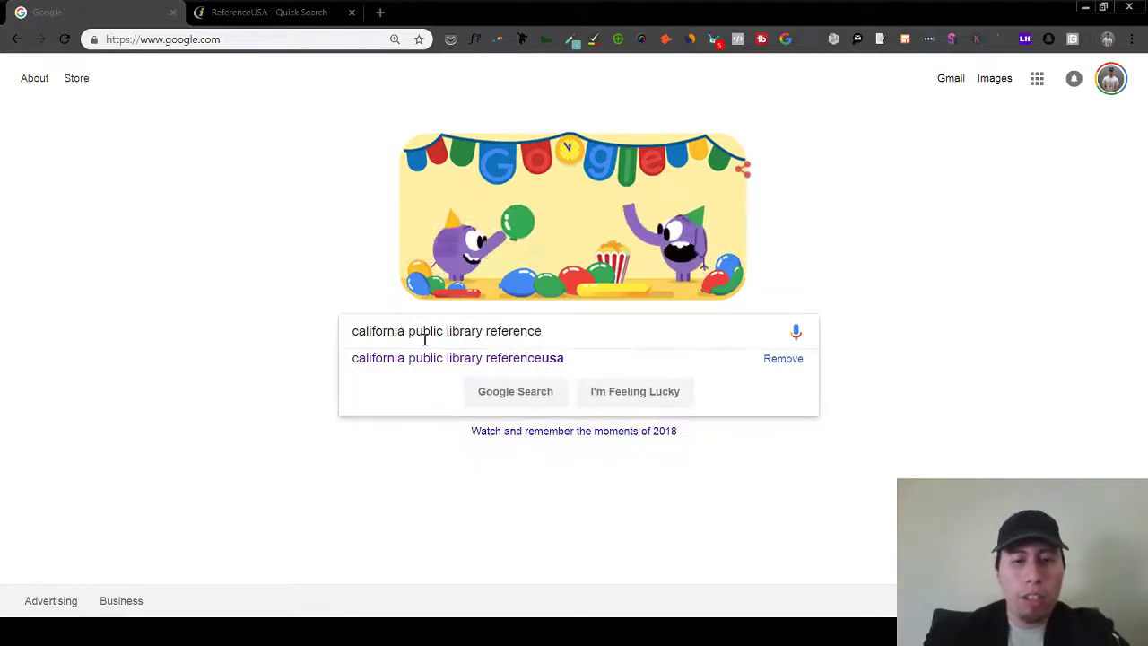
{"action": "type", "text": "usa"}
{"action": "key", "text": "Return"}
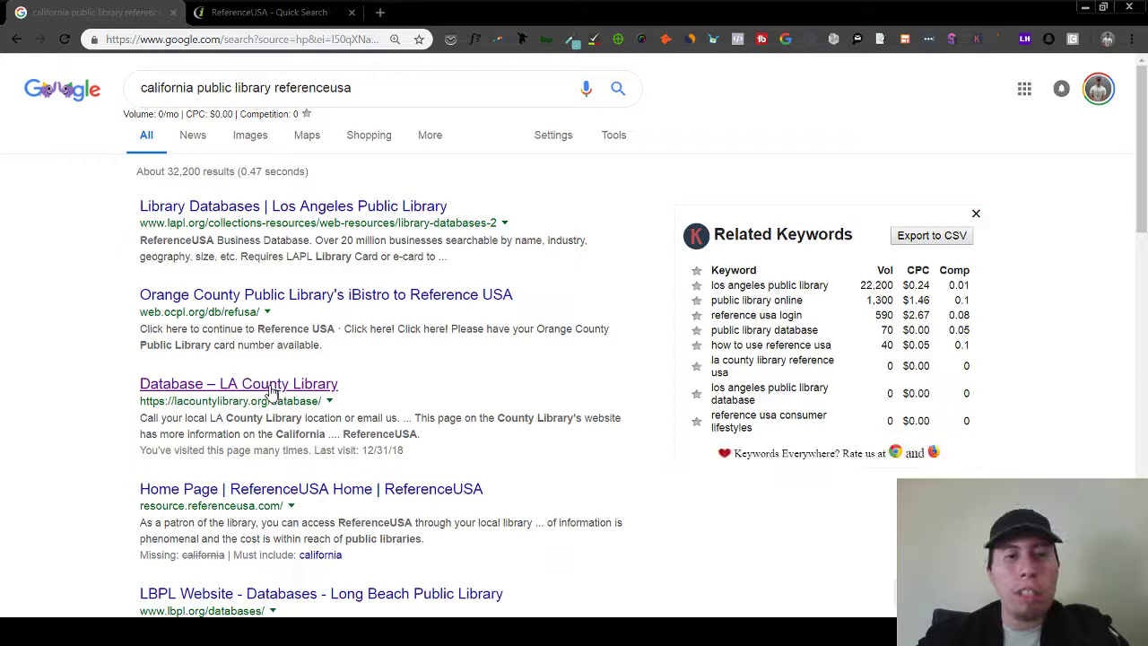
Step: Open the LA County Library database page from the search results and filter its databases to Business
{"action": "left_click", "coordinate": [271, 388]}
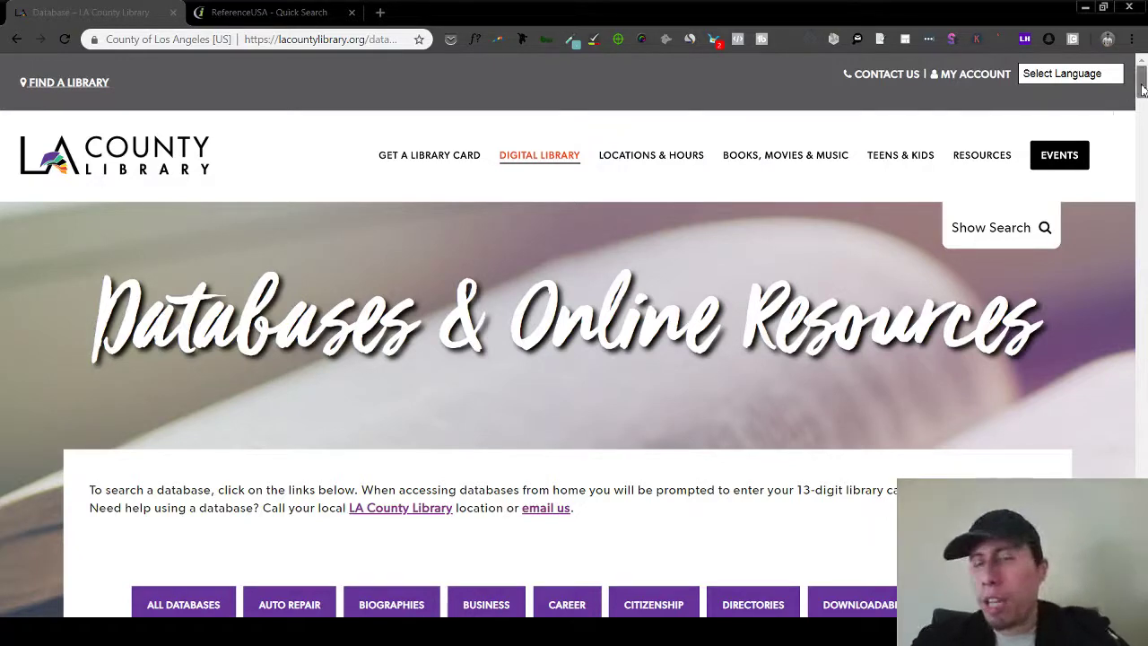
{"action": "scroll", "coordinate": [1142, 98], "scroll_direction": "down", "scroll_amount": 3}
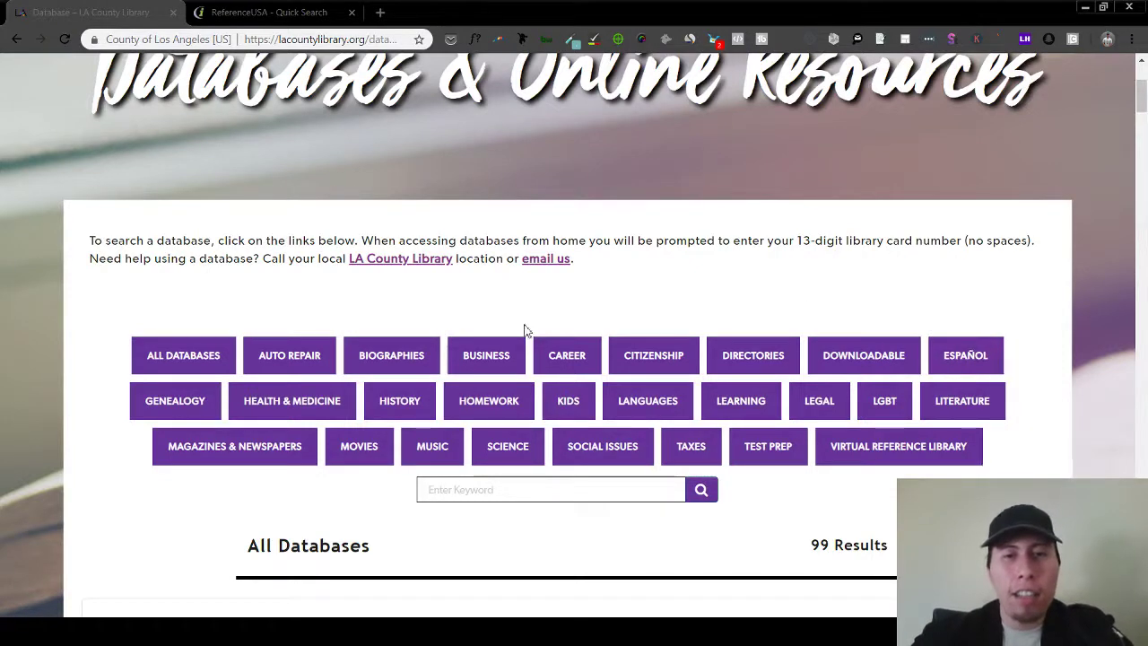
{"action": "left_click", "coordinate": [514, 352]}
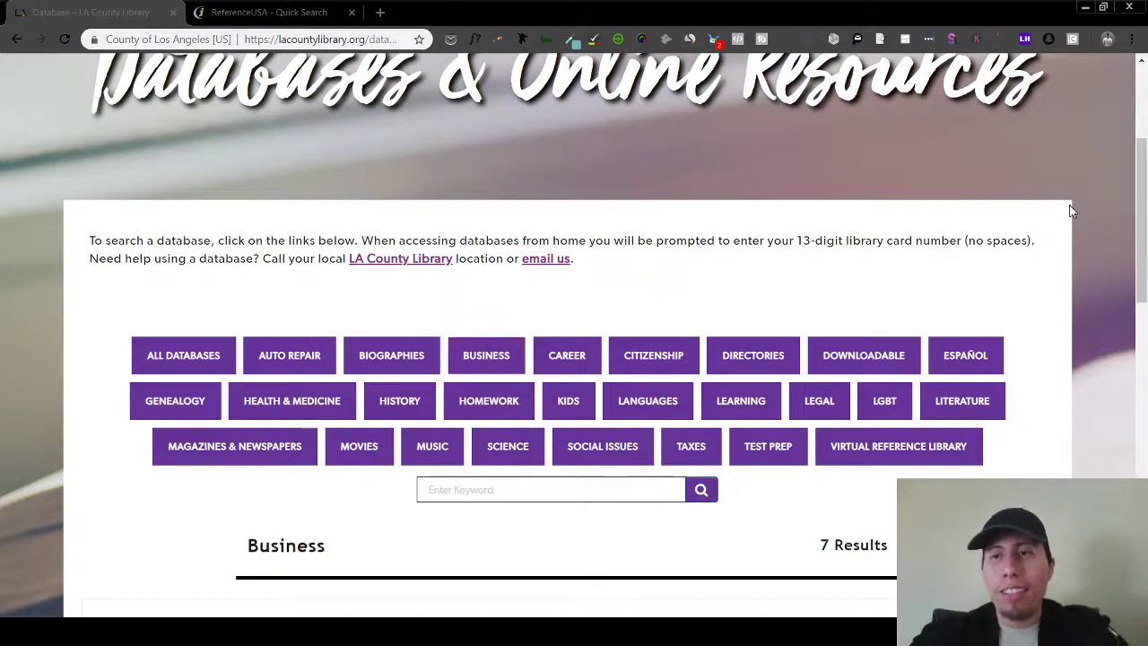
Step: Open ReferenceUSA from the Business databases, go to its U.S. Businesses search, and close the duplicate ReferenceUSA tab
{"action": "left_click_drag", "start_coordinate": [1140, 211], "coordinate": [1145, 328]}
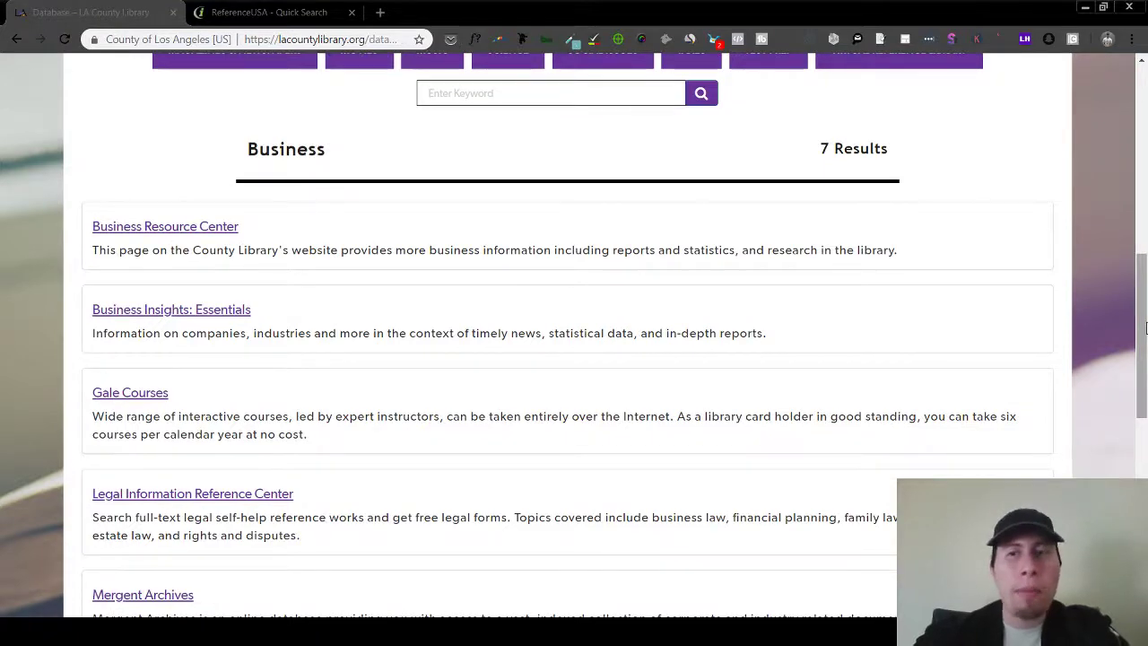
{"action": "scroll", "coordinate": [260, 383], "scroll_direction": "down", "scroll_amount": 4}
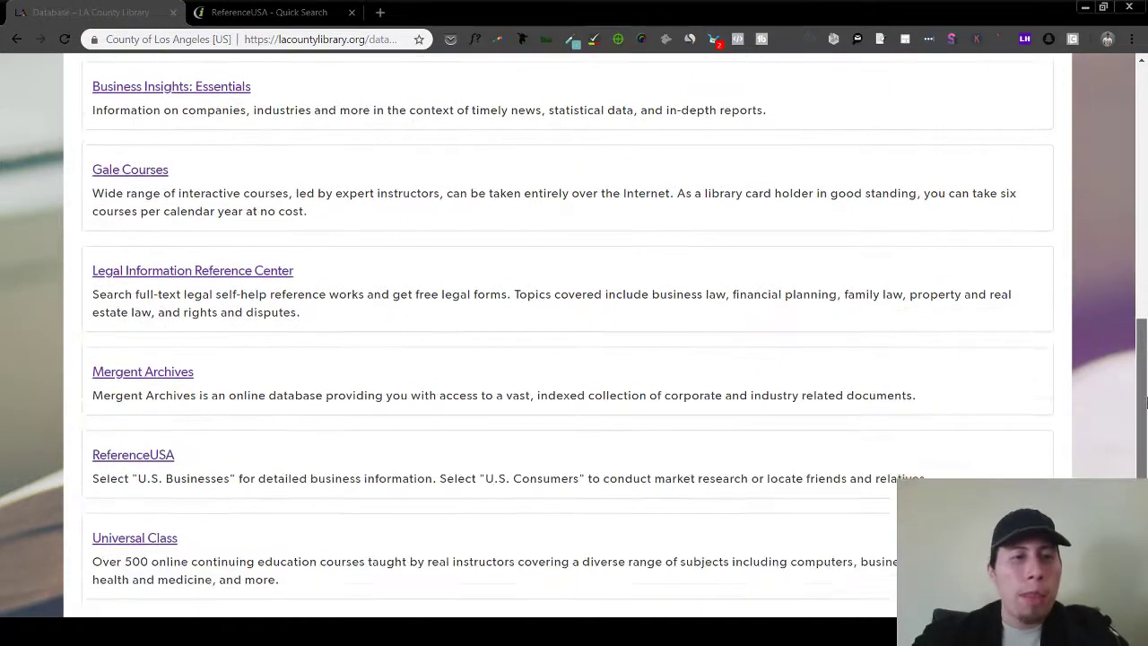
{"action": "left_click", "coordinate": [159, 364]}
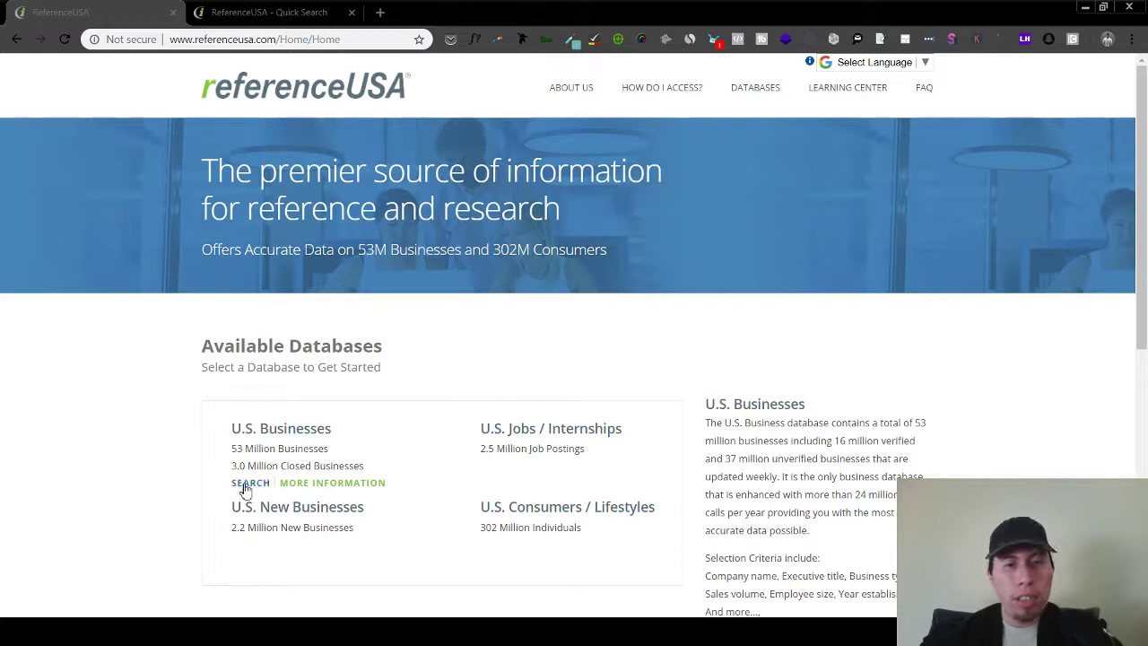
{"action": "left_click", "coordinate": [247, 483]}
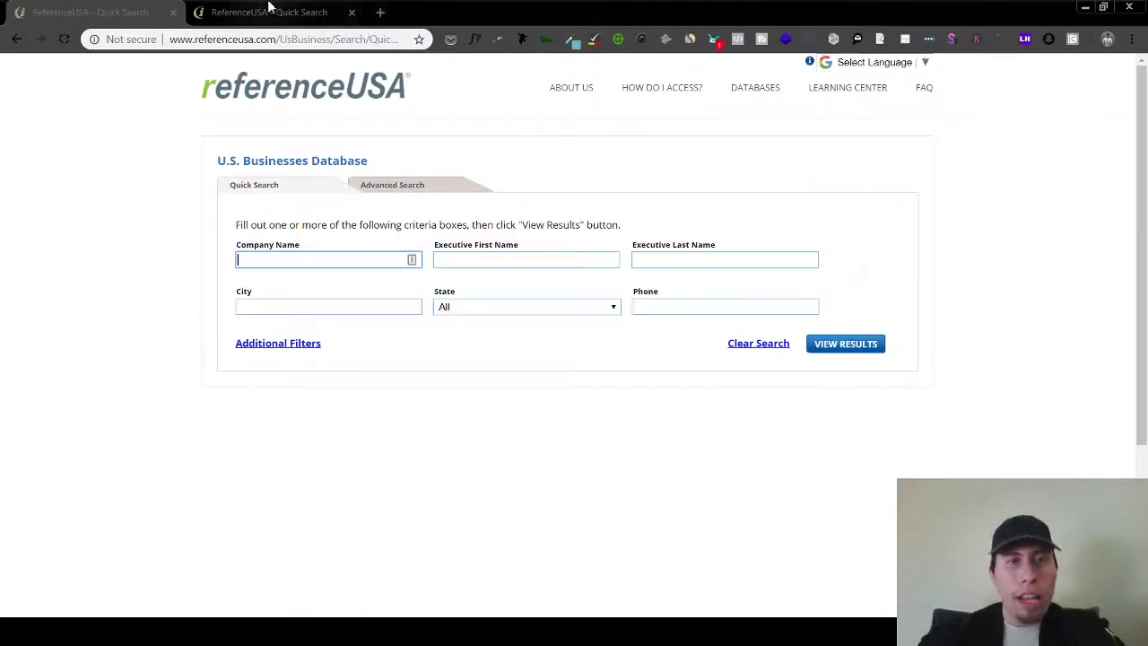
{"action": "left_click", "coordinate": [352, 12]}
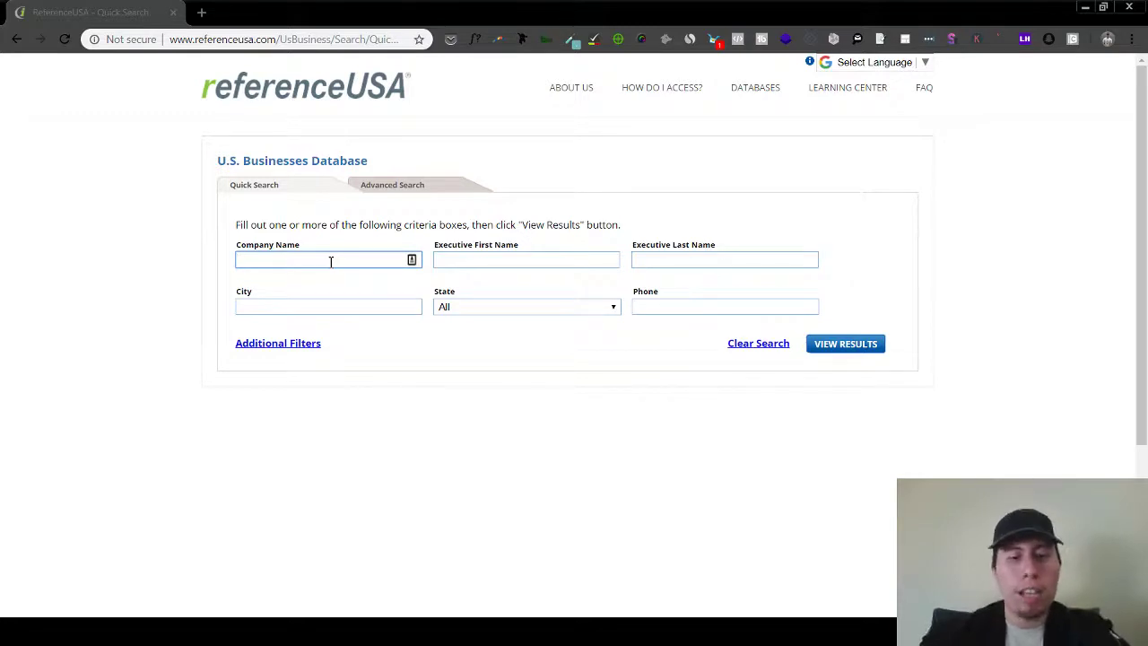
Step: Search the U.S. Businesses database for companies with "roof" in the company name
{"action": "type", "text": "ro"}
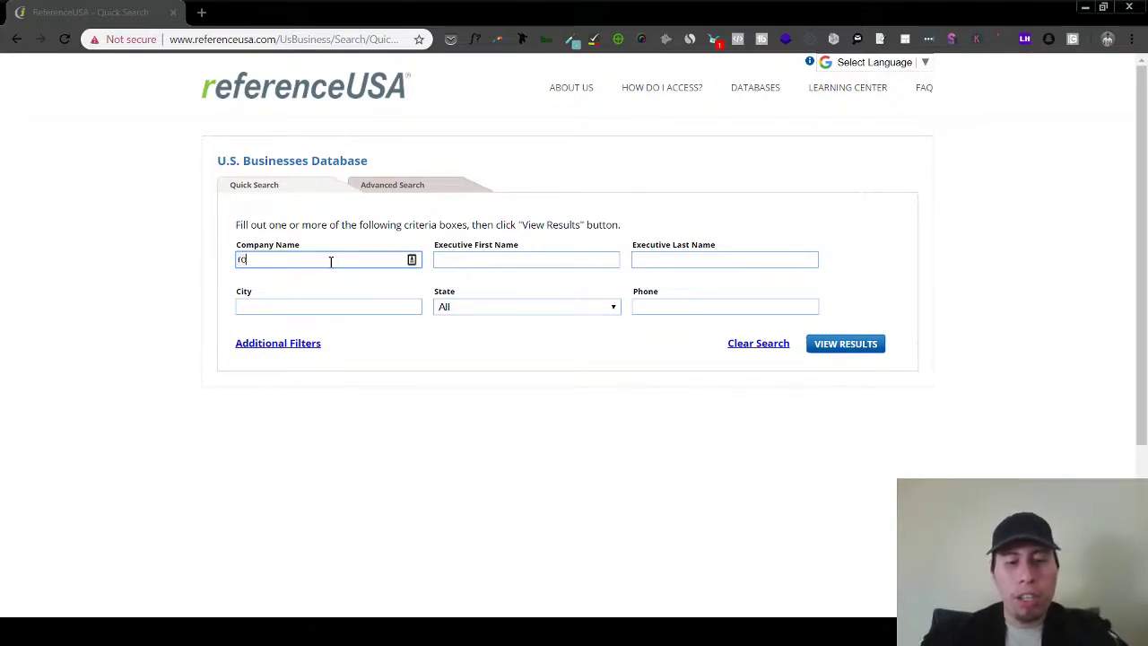
{"action": "type", "text": "of"}
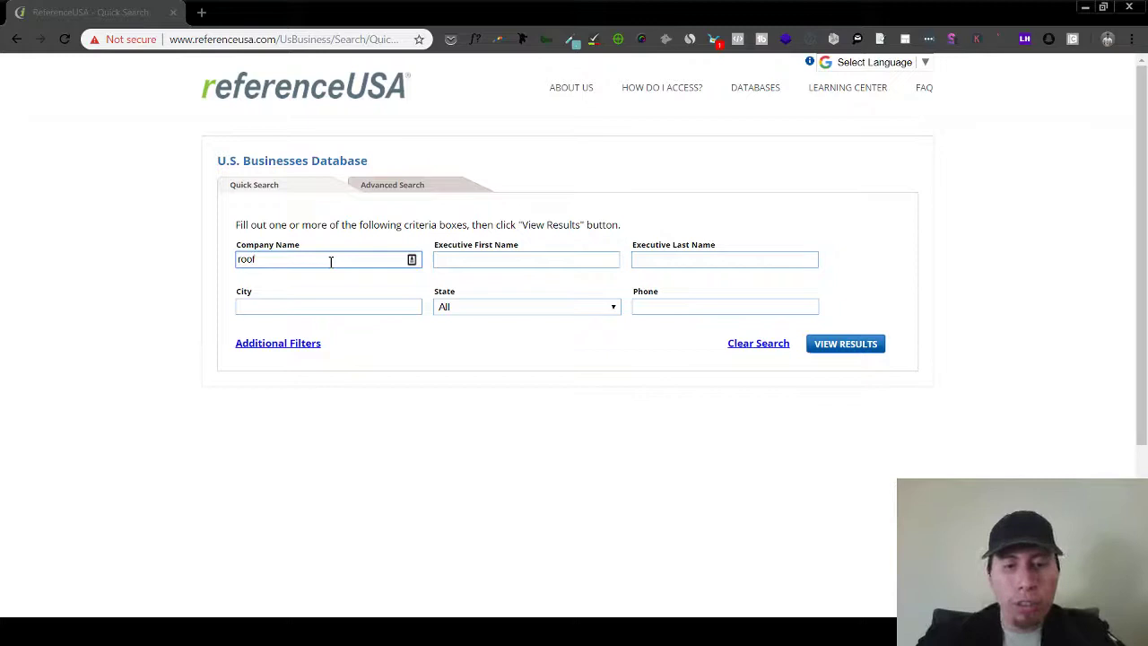
{"action": "left_click", "coordinate": [855, 345]}
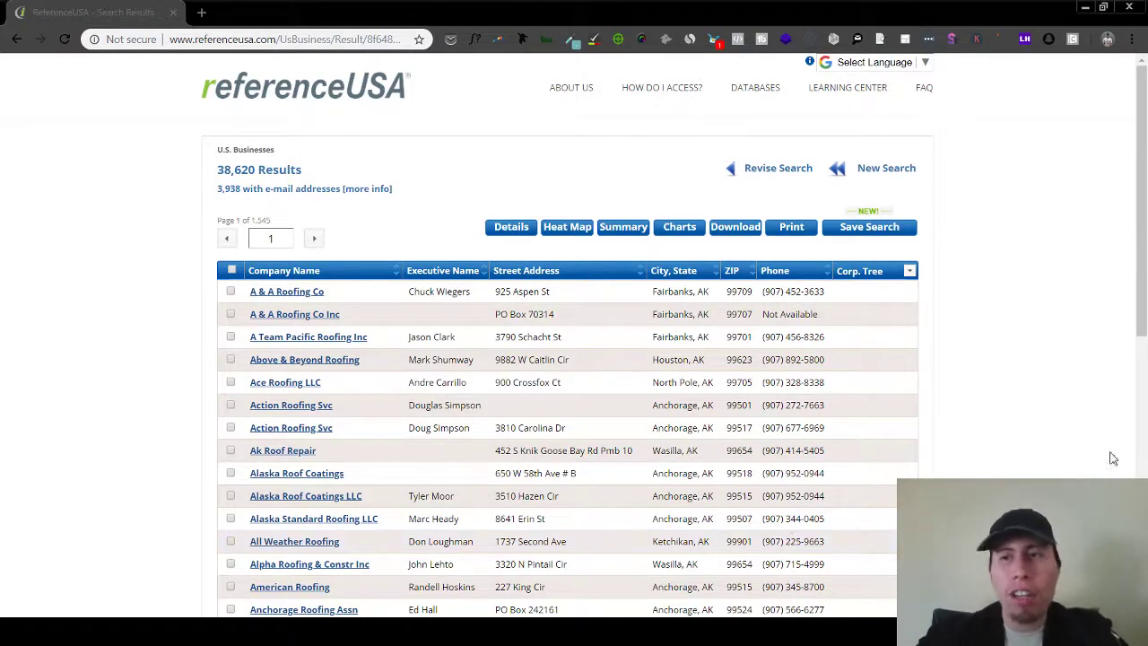
Step: Look through the first page of roofing companies and open the detailed record of A & A Roofing Co
{"action": "left_click_drag", "start_coordinate": [1145, 172], "coordinate": [1145, 247]}
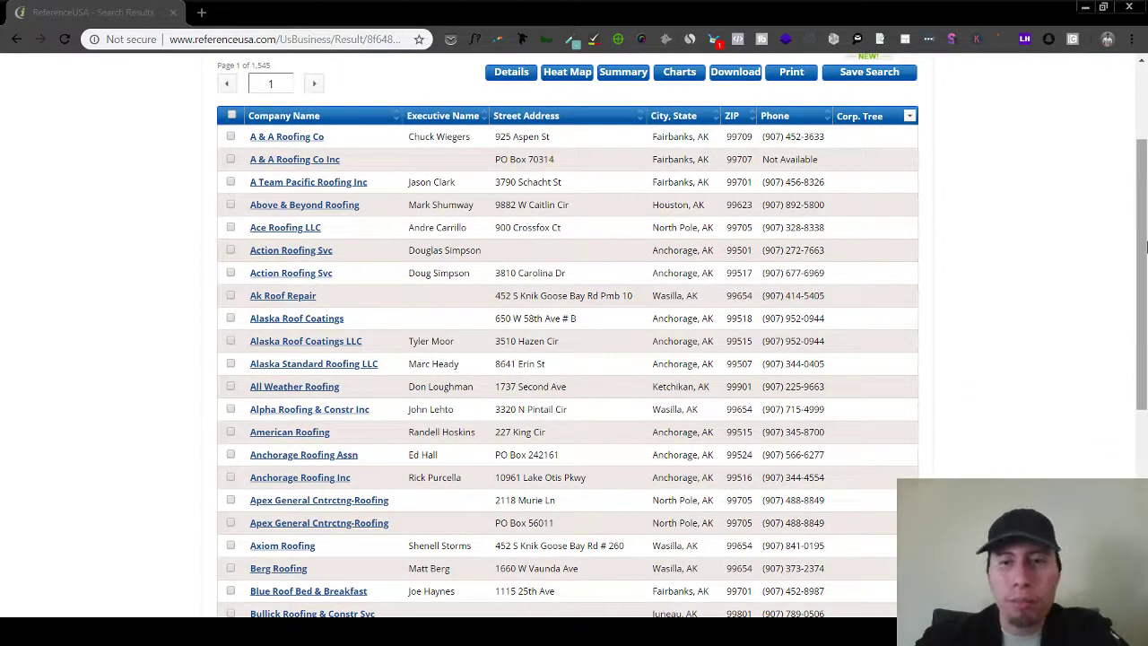
{"action": "left_click_drag", "start_coordinate": [1145, 204], "coordinate": [1145, 208]}
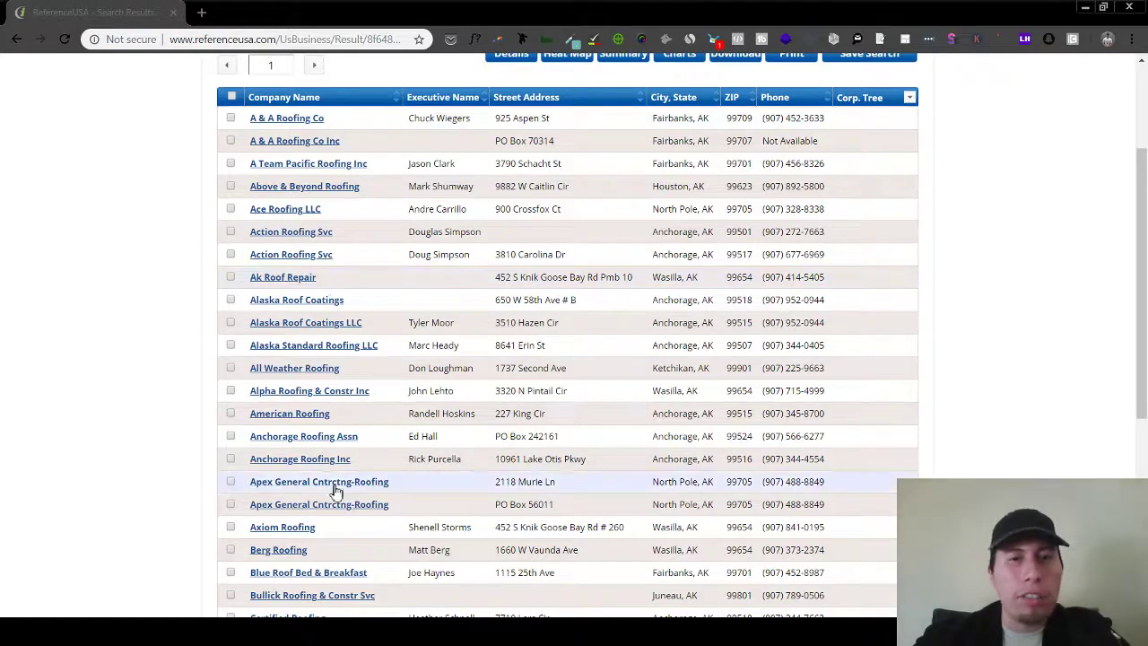
{"action": "left_click", "coordinate": [305, 123]}
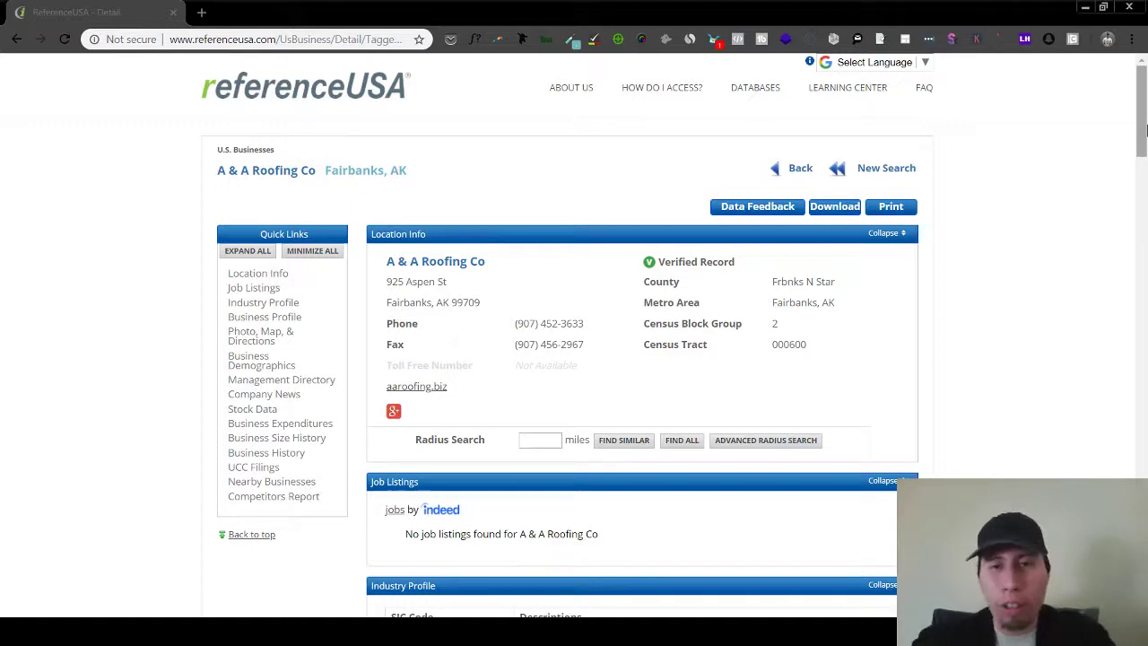
Step: Examine the company's location, industry, demographics, management, expenditures and size history, and return to the results list
{"action": "left_click_drag", "start_coordinate": [1146, 130], "coordinate": [1146, 153]}
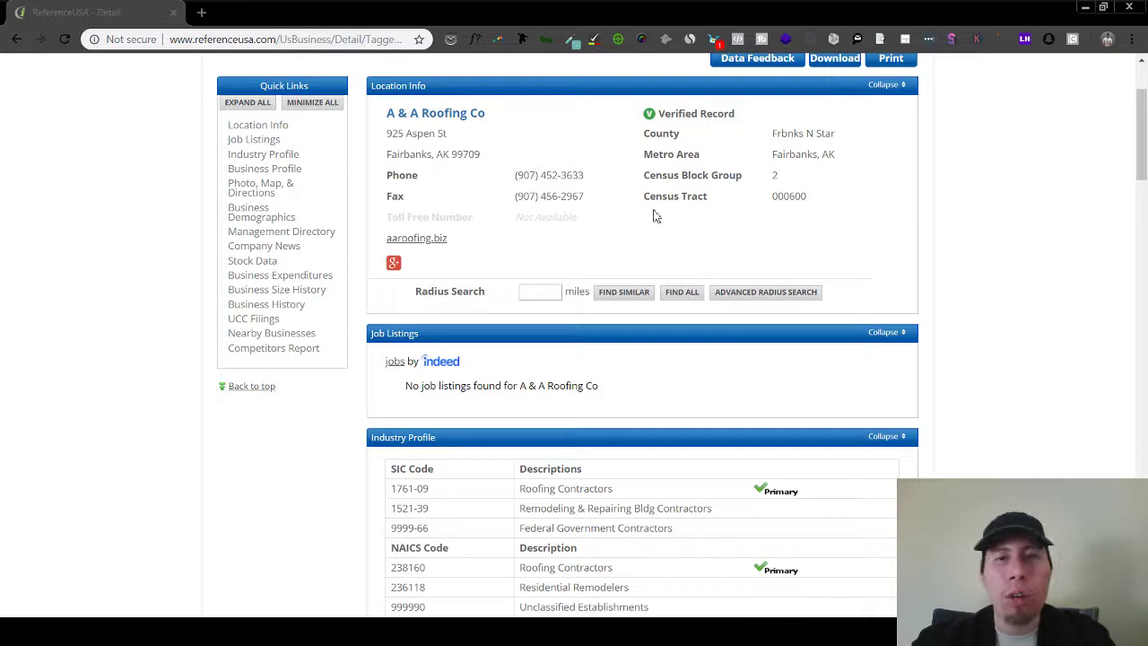
{"action": "left_click_drag", "start_coordinate": [1146, 132], "coordinate": [1145, 175]}
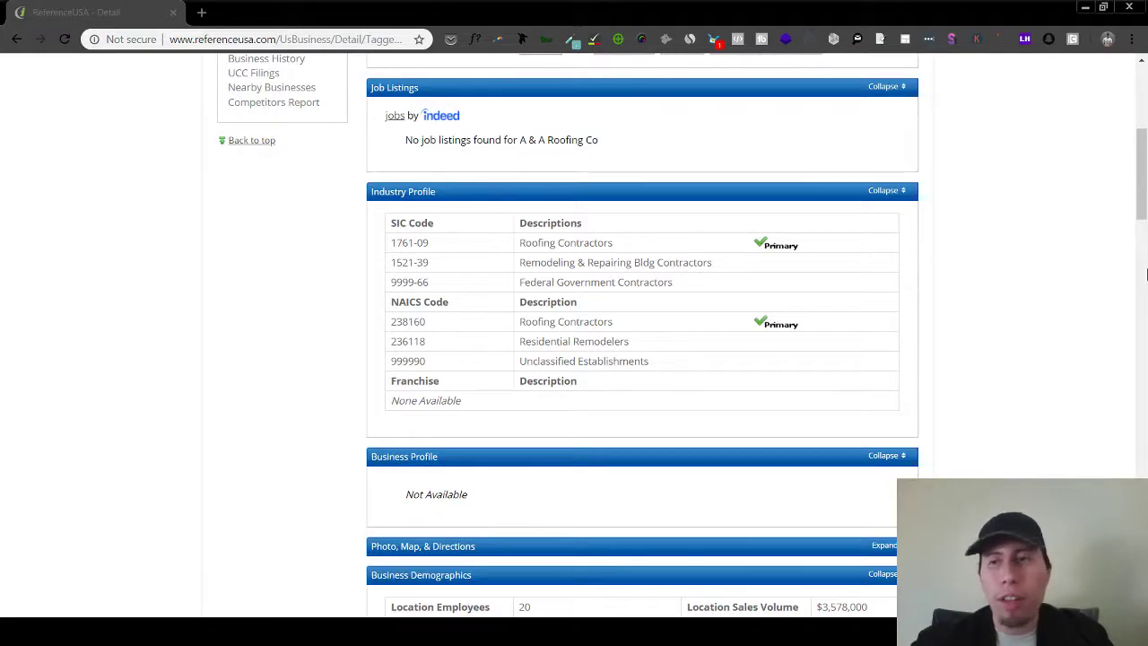
{"action": "left_click_drag", "start_coordinate": [1142, 209], "coordinate": [1141, 287]}
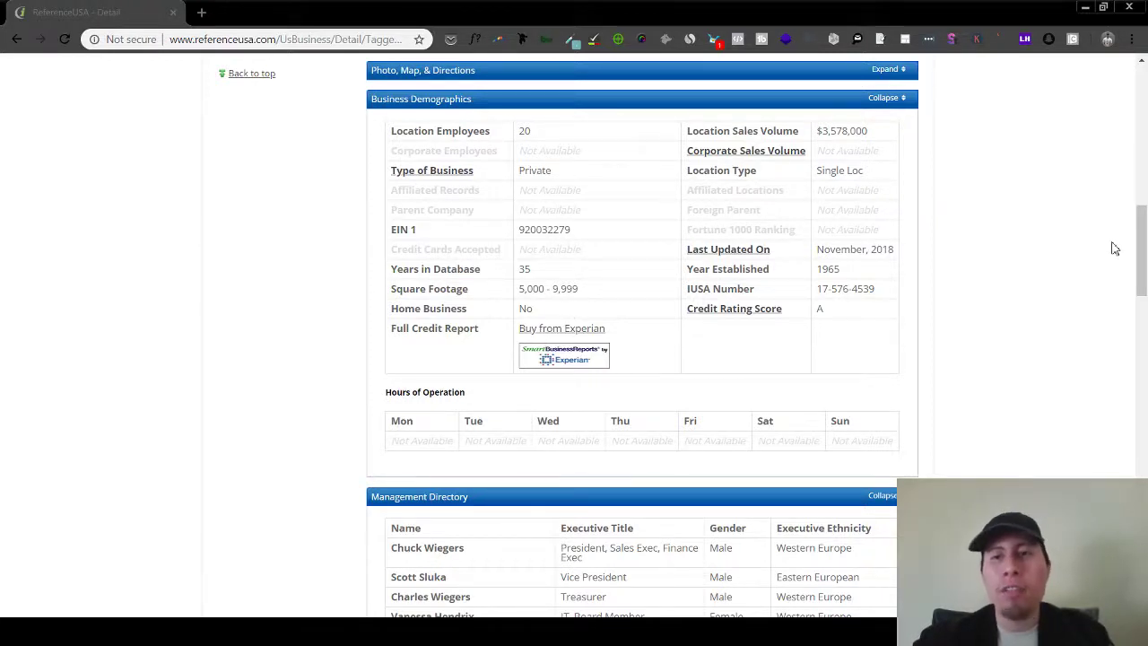
{"action": "left_click_drag", "start_coordinate": [1142, 245], "coordinate": [1144, 309]}
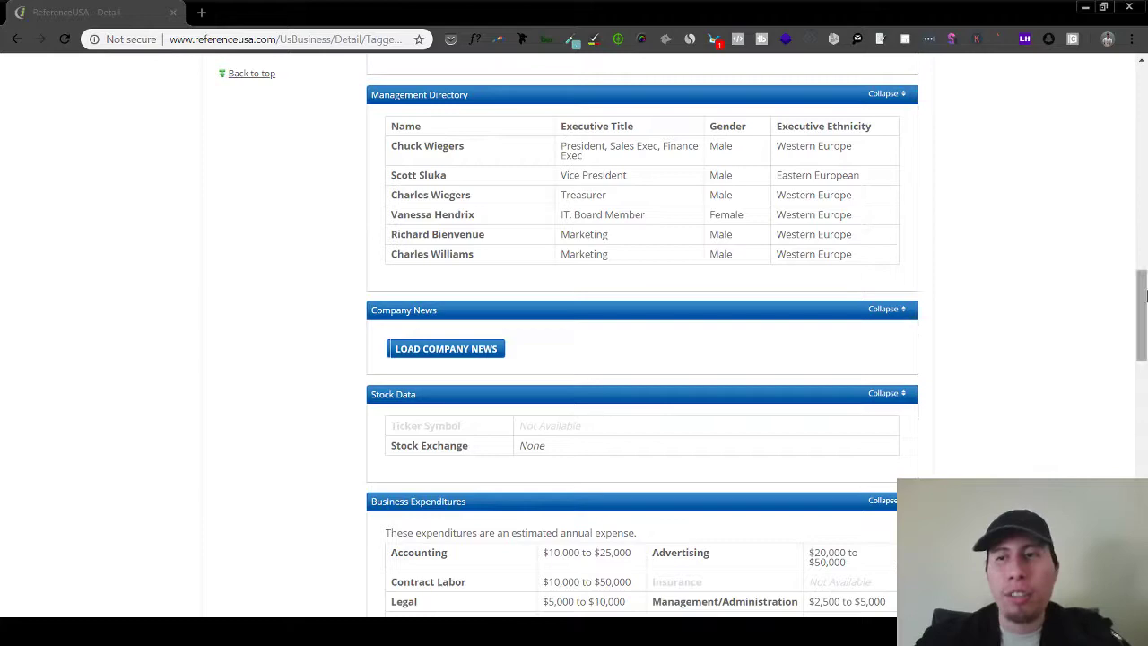
{"action": "left_click_drag", "start_coordinate": [1143, 300], "coordinate": [1145, 357]}
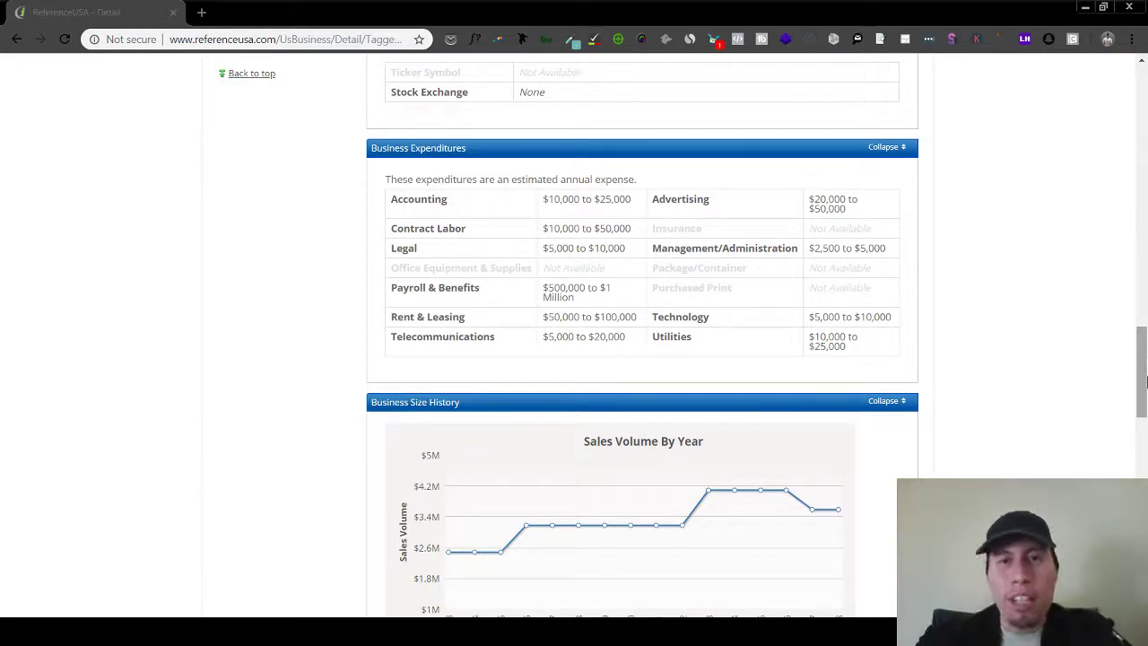
{"action": "left_click_drag", "start_coordinate": [1145, 395], "coordinate": [1145, 401]}
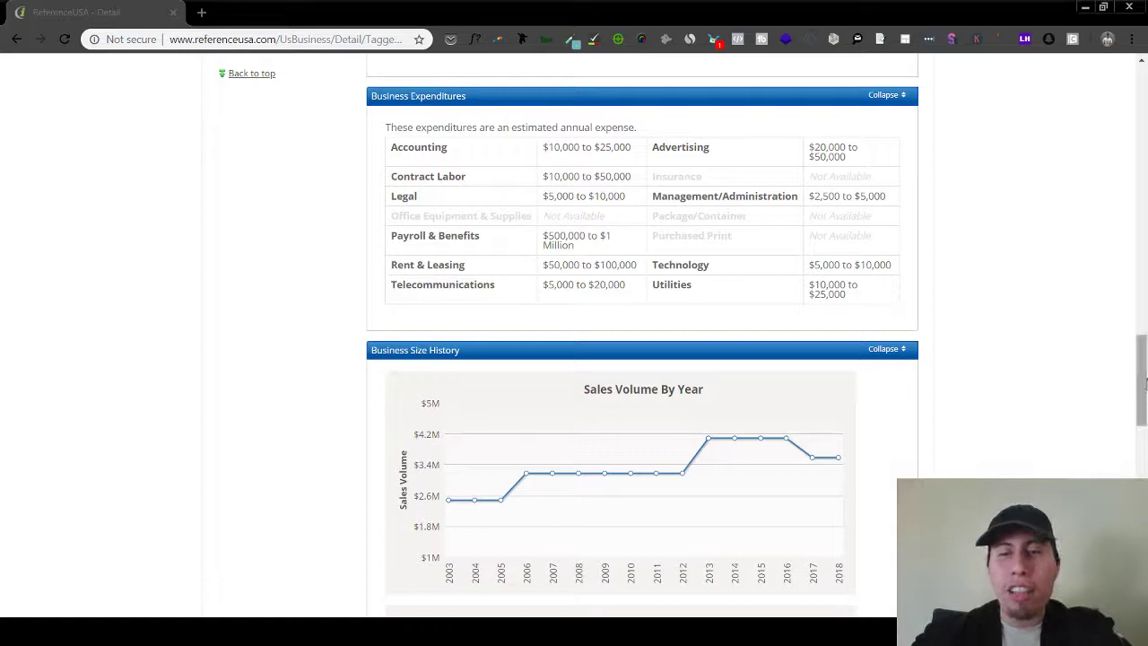
{"action": "left_click_drag", "start_coordinate": [1144, 381], "coordinate": [1144, 417]}
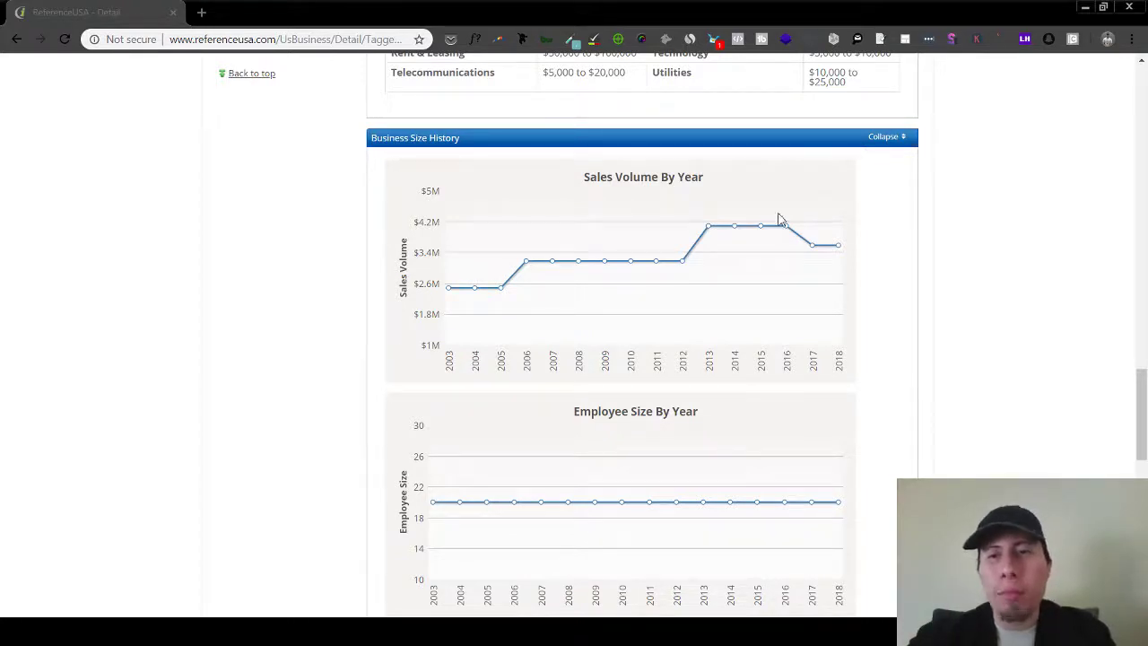
{"action": "mouse_move", "coordinate": [791, 258]}
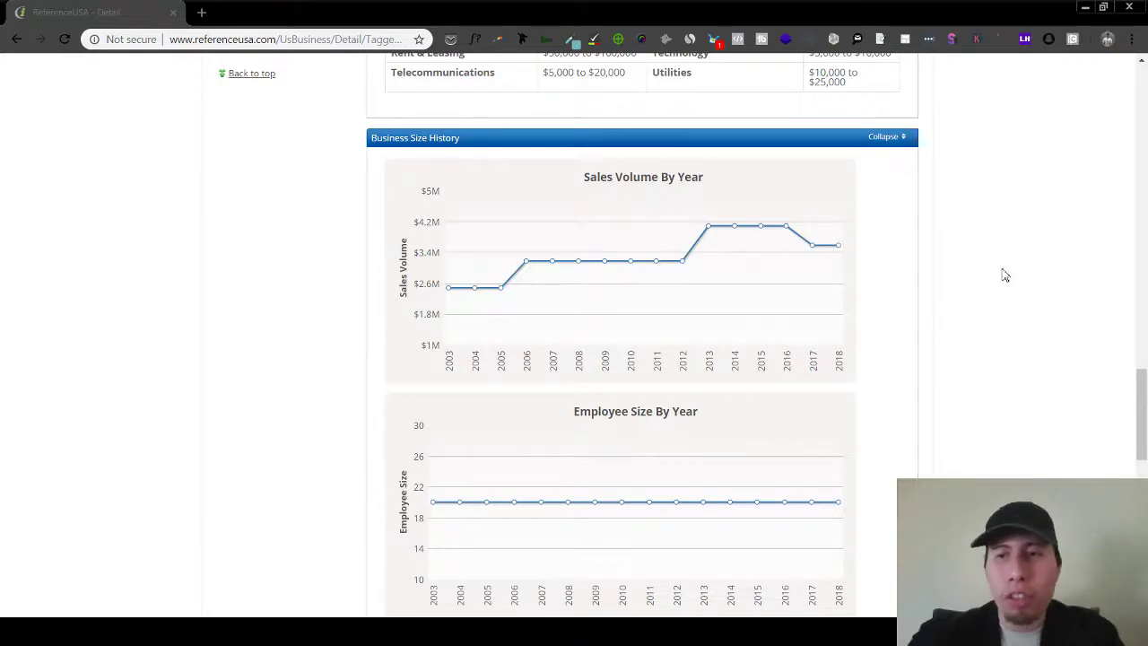
{"action": "left_click_drag", "start_coordinate": [1143, 403], "coordinate": [999, 289]}
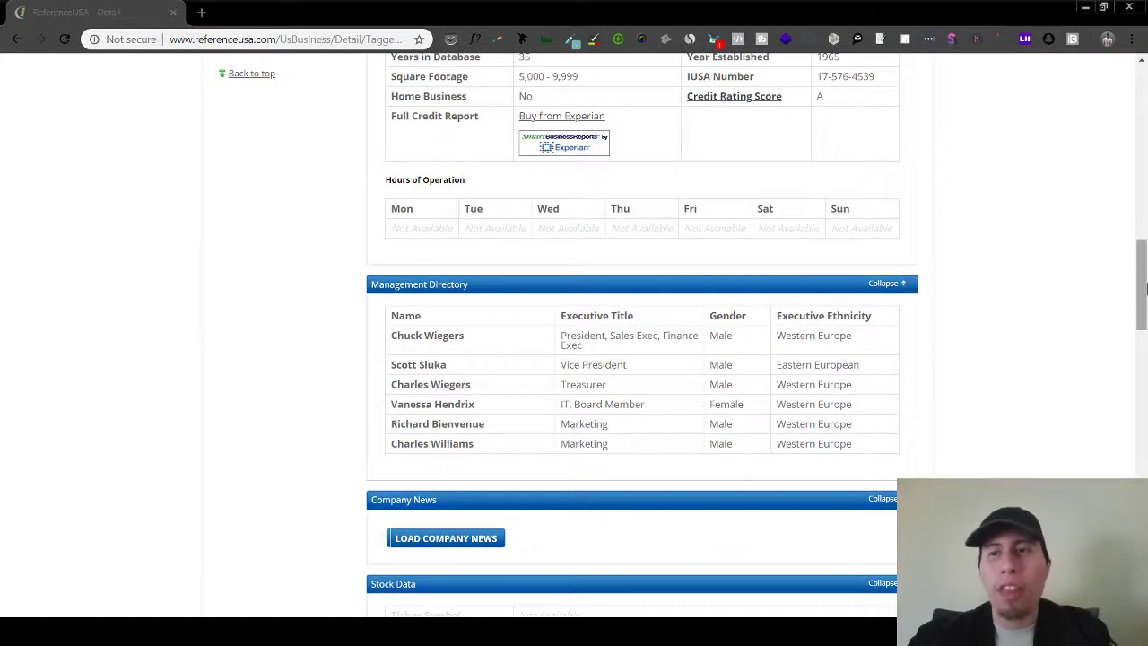
{"action": "left_click_drag", "start_coordinate": [1144, 286], "coordinate": [1145, 117]}
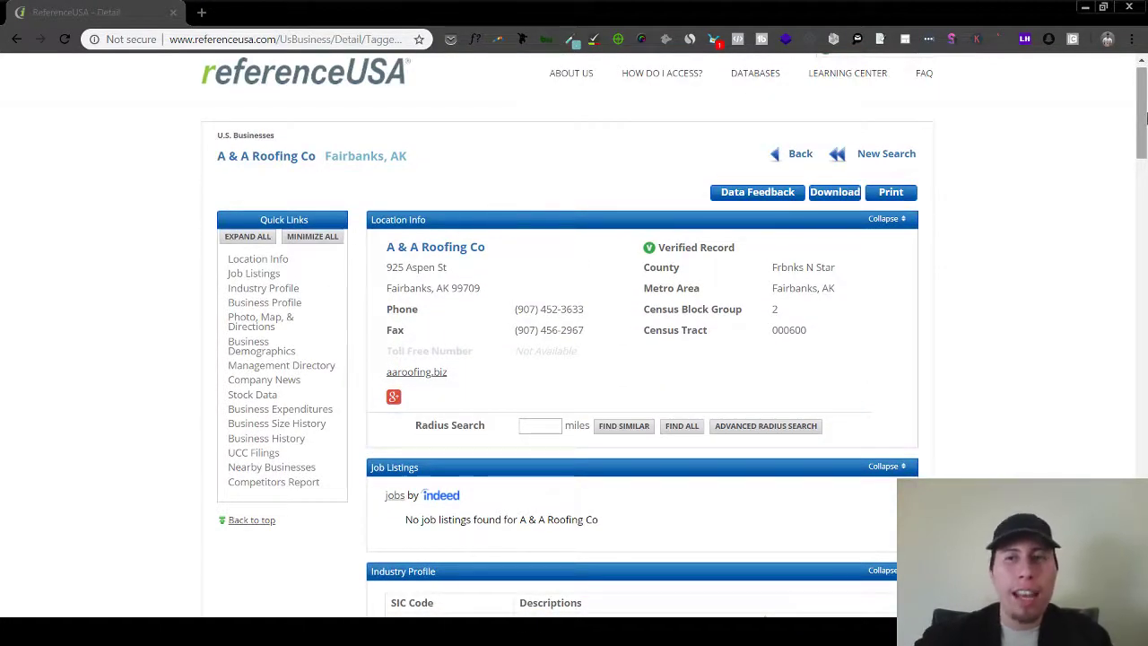
{"action": "left_click_drag", "start_coordinate": [1145, 116], "coordinate": [1145, 260]}
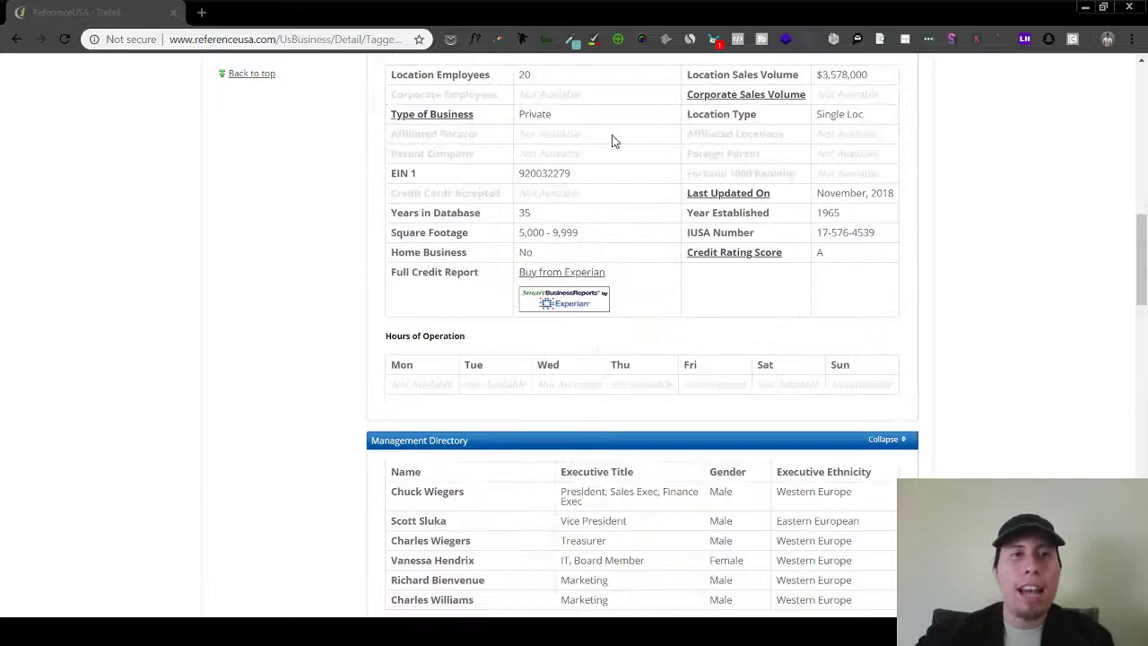
{"action": "left_click", "coordinate": [14, 41]}
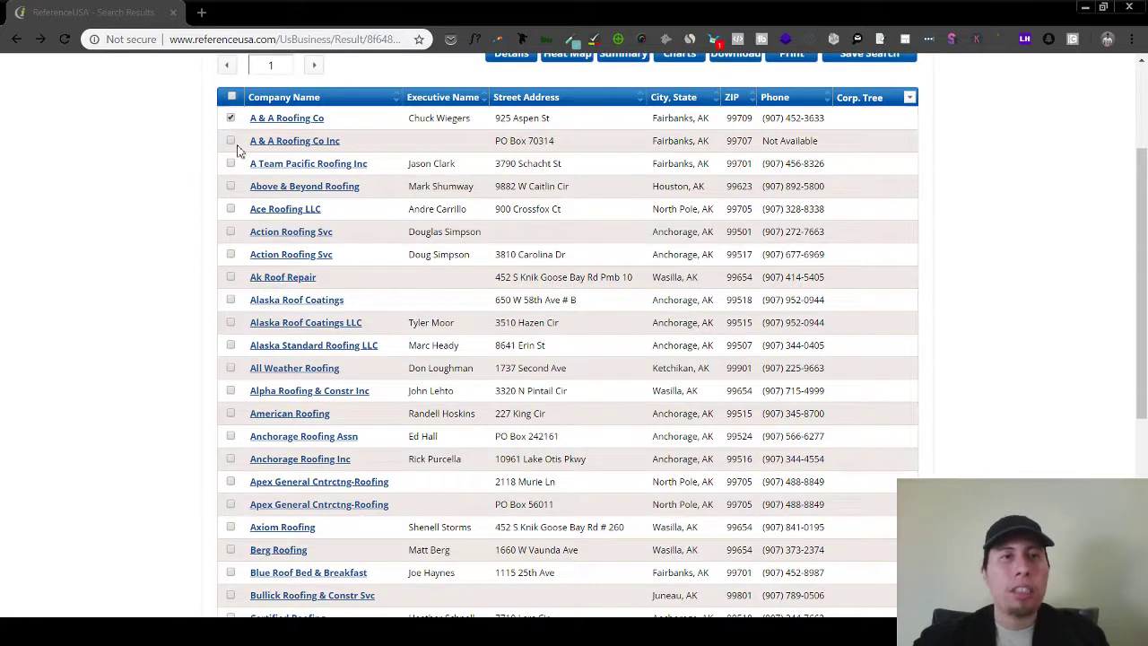
Step: Select all company records on results pages 1 through 5
{"action": "left_click", "coordinate": [233, 98]}
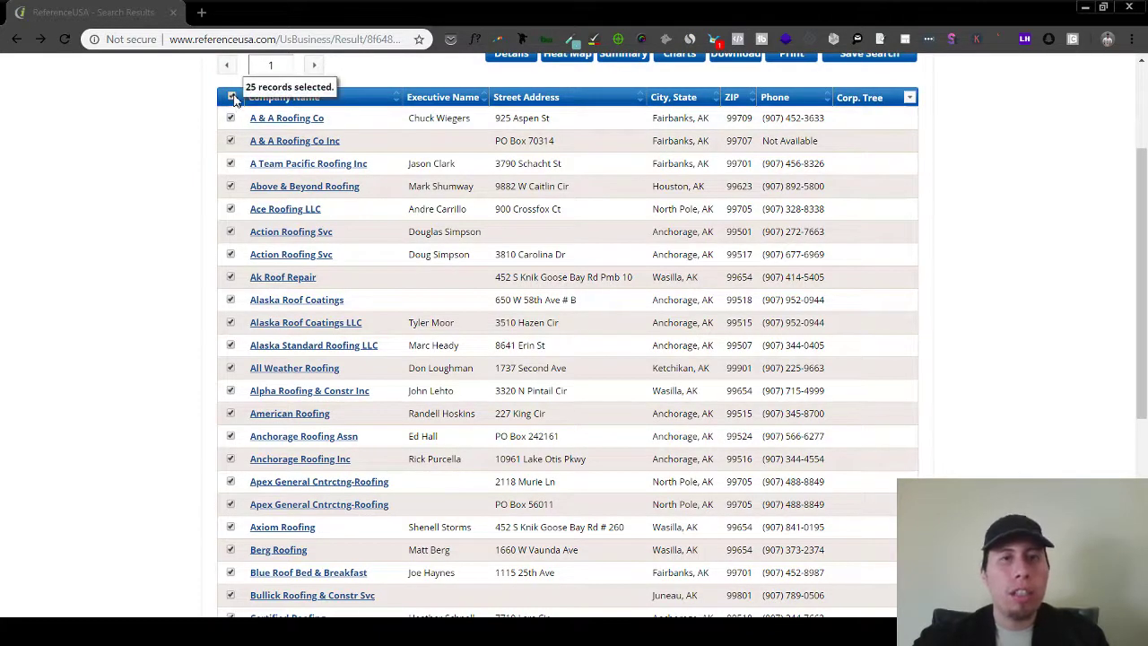
{"action": "left_click", "coordinate": [312, 66]}
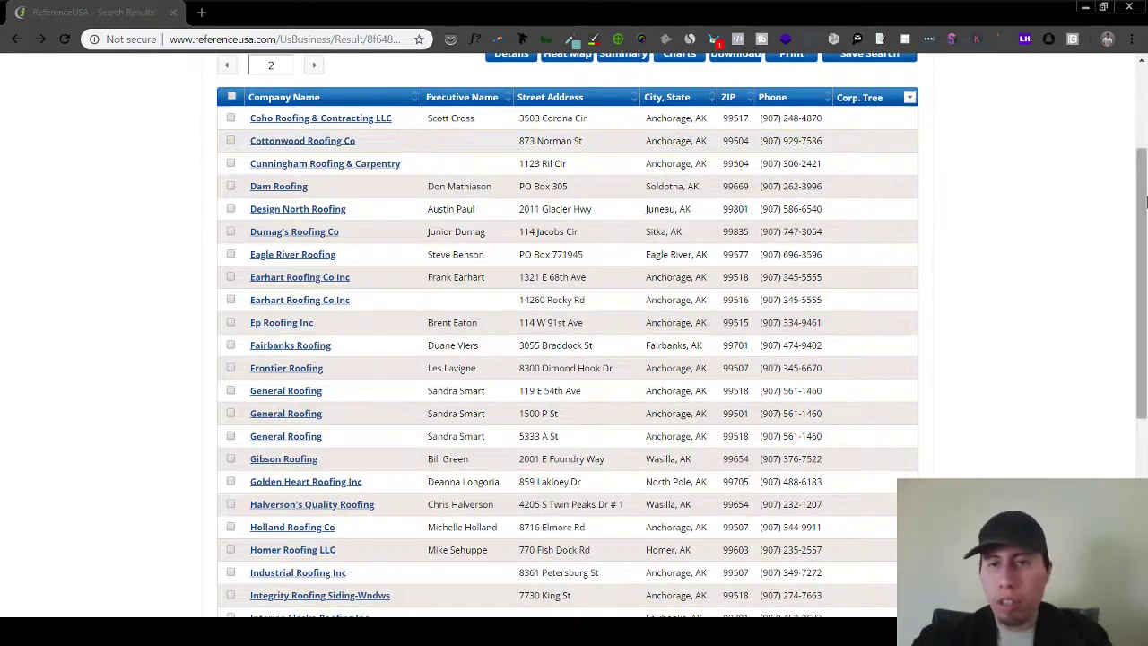
{"action": "scroll", "coordinate": [1145, 203], "scroll_direction": "up", "scroll_amount": 1}
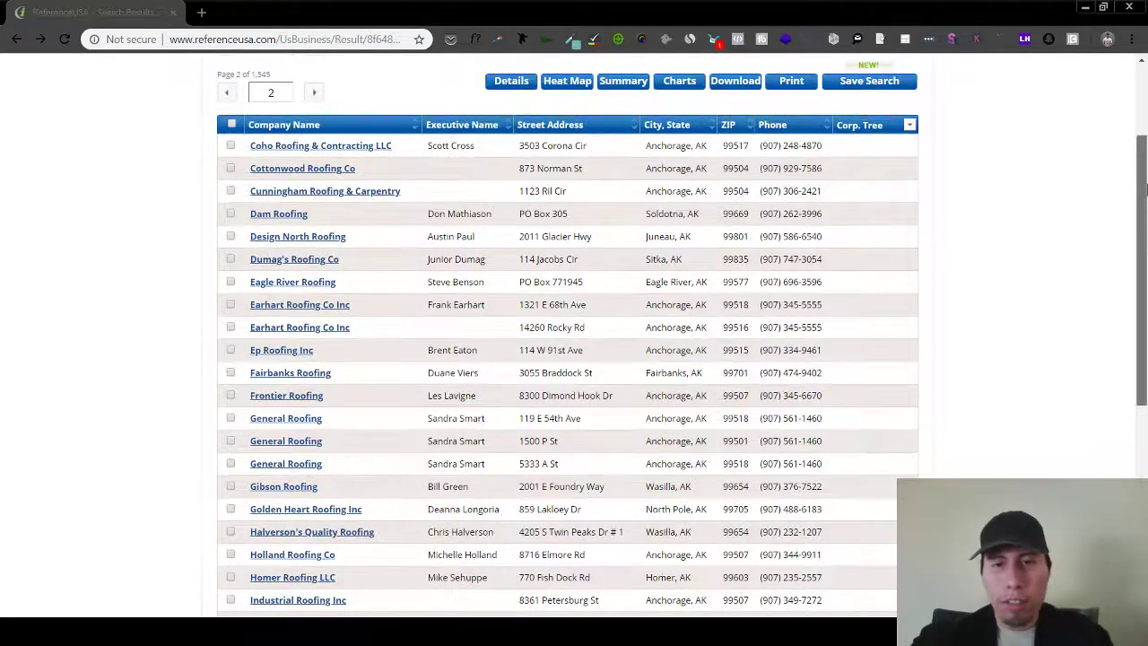
{"action": "left_click", "coordinate": [232, 125]}
{"action": "left_click", "coordinate": [315, 92]}
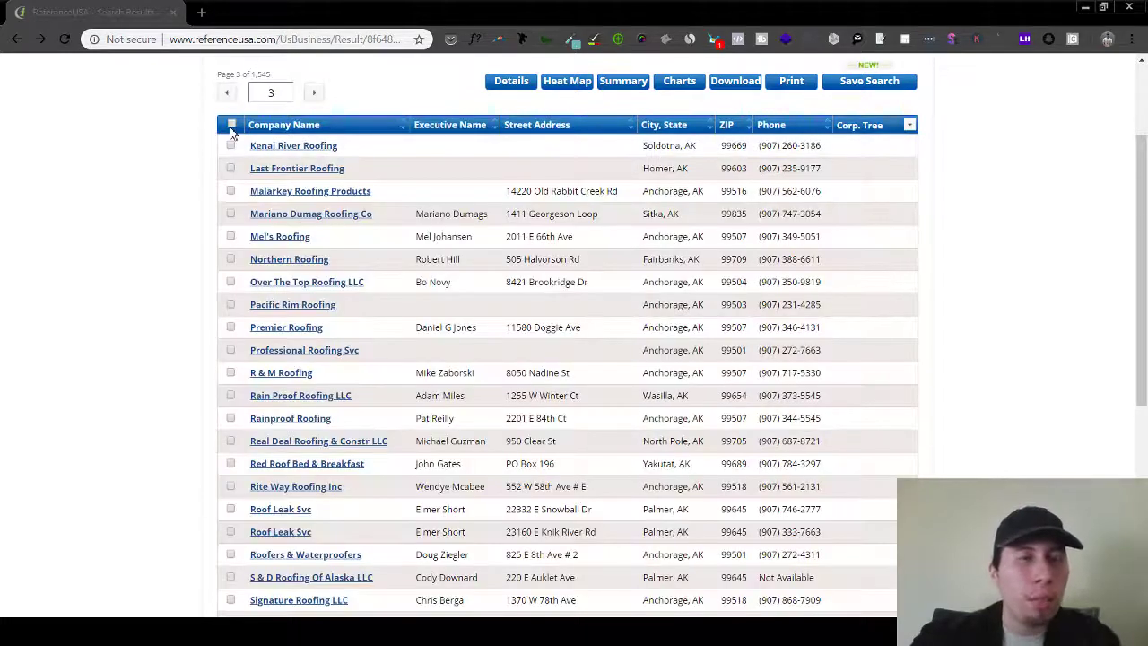
{"action": "left_click", "coordinate": [232, 125]}
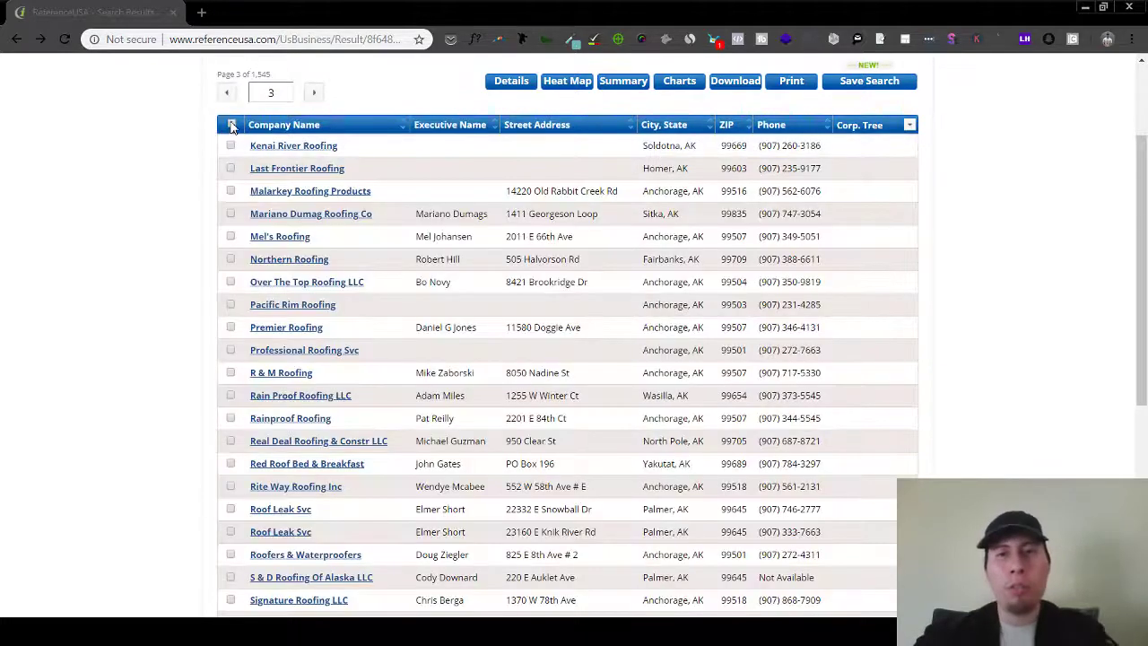
{"action": "left_click", "coordinate": [315, 93]}
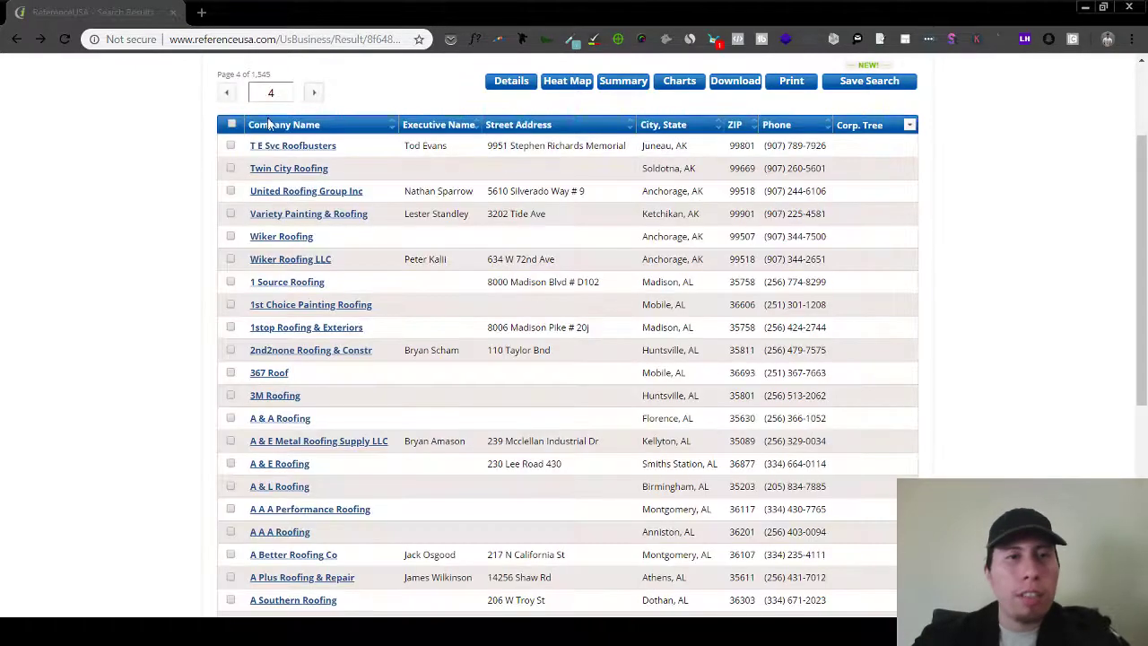
{"action": "left_click", "coordinate": [231, 147]}
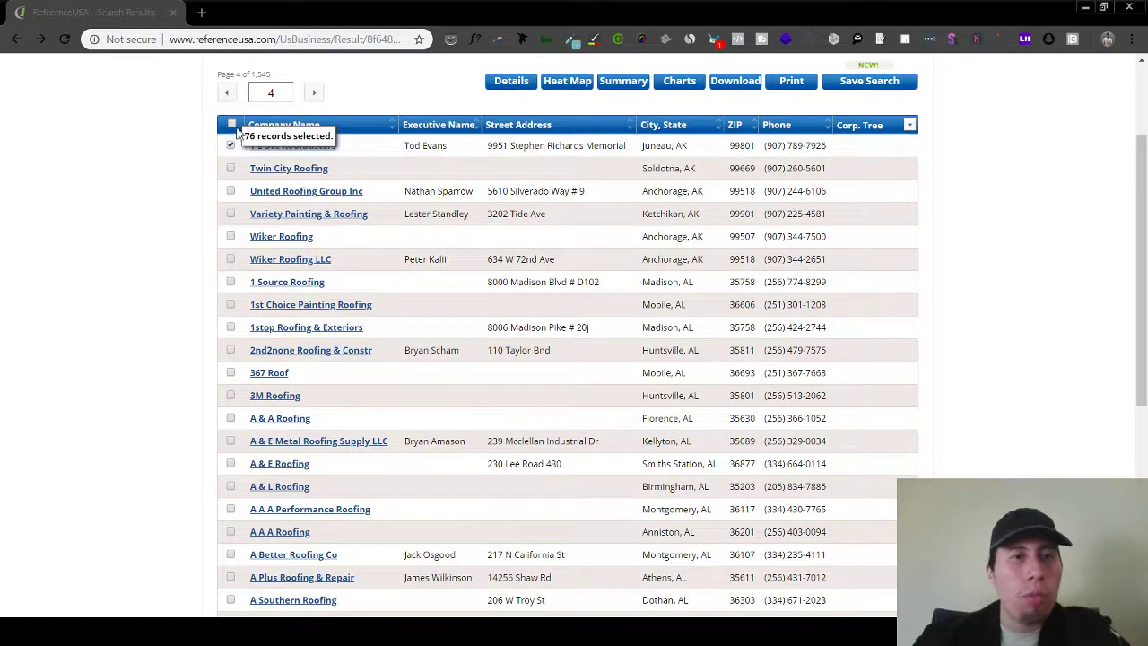
{"action": "left_click", "coordinate": [232, 123]}
{"action": "left_click", "coordinate": [314, 93]}
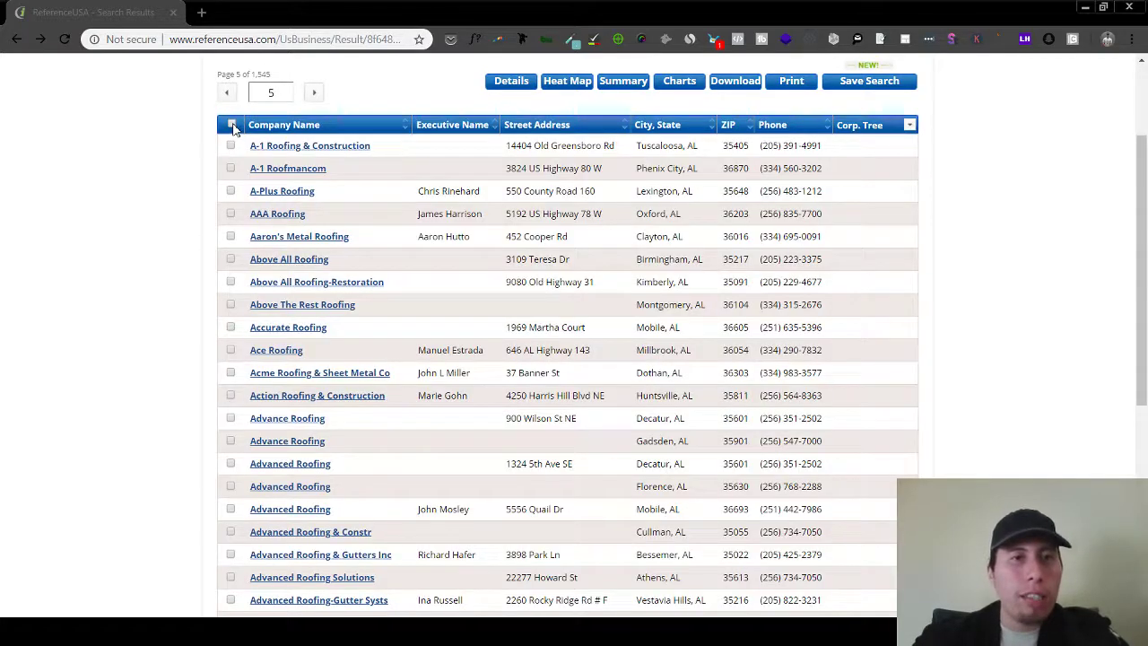
{"action": "left_click", "coordinate": [231, 125]}
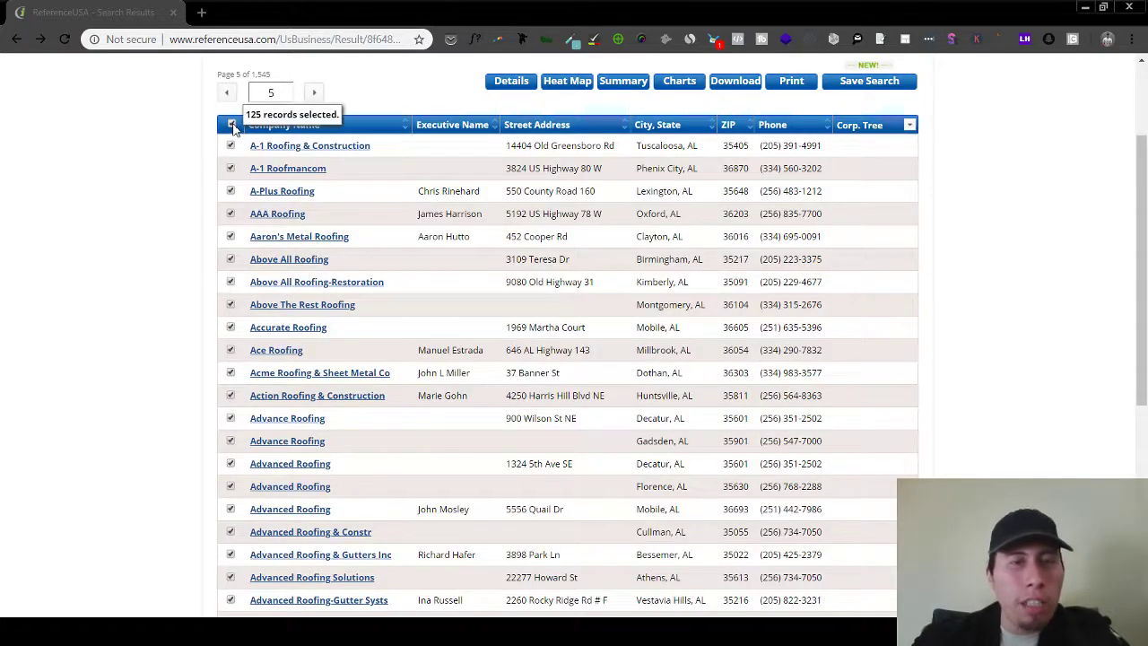
Step: Add all company records on results pages 6 through 10 to the selection
{"action": "left_click", "coordinate": [314, 93]}
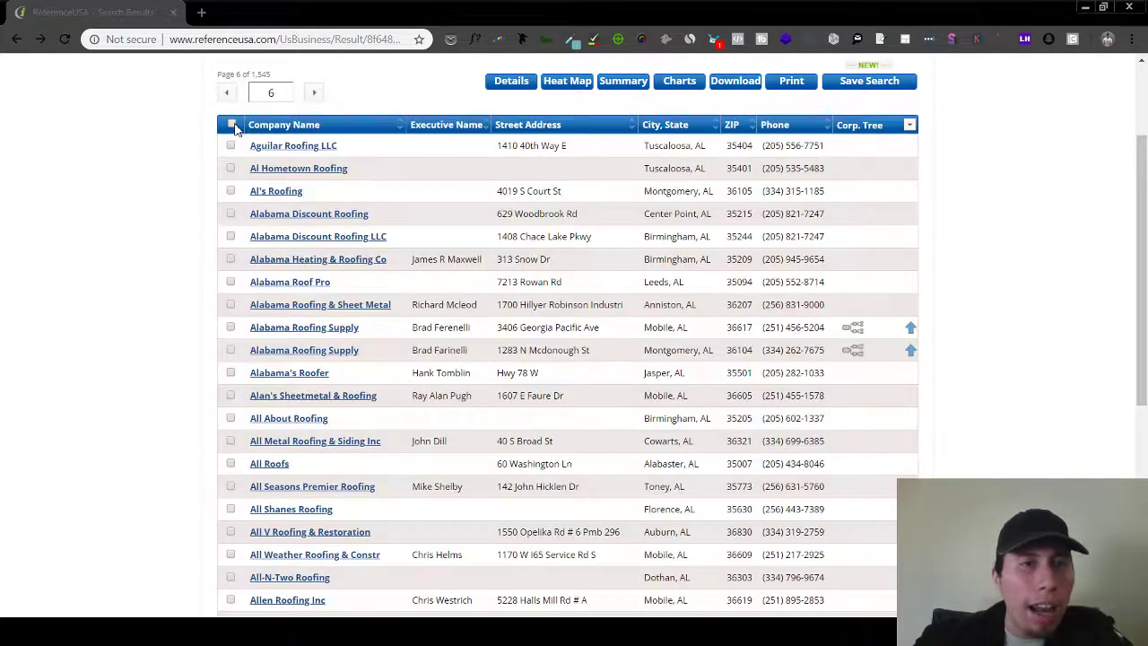
{"action": "left_click", "coordinate": [233, 126]}
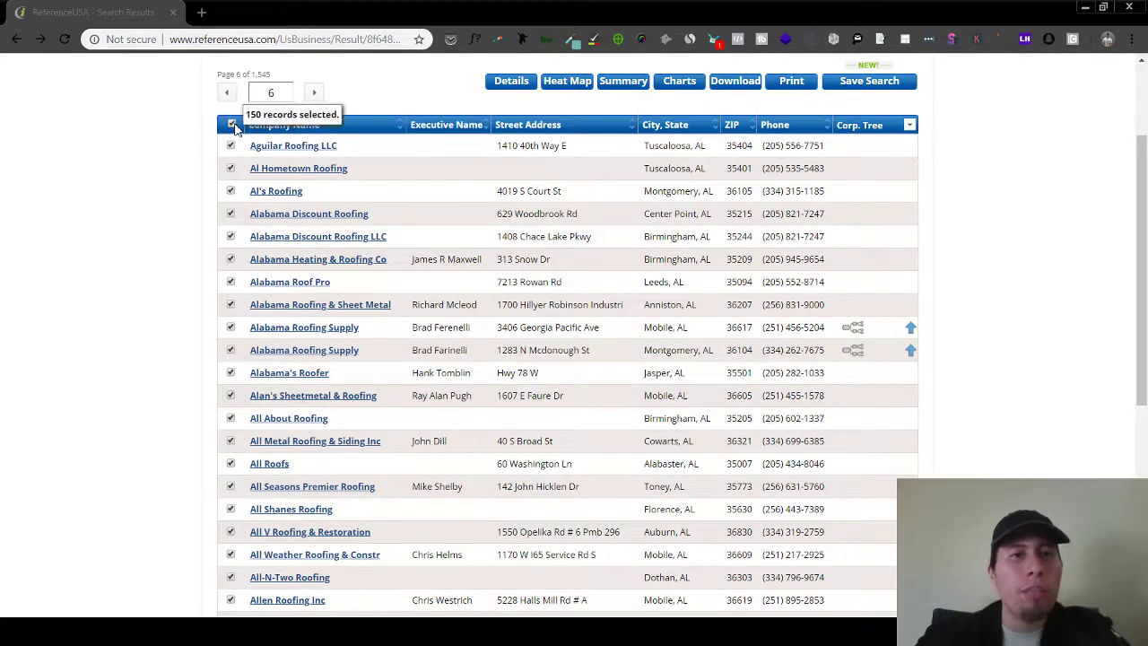
{"action": "left_click", "coordinate": [314, 94]}
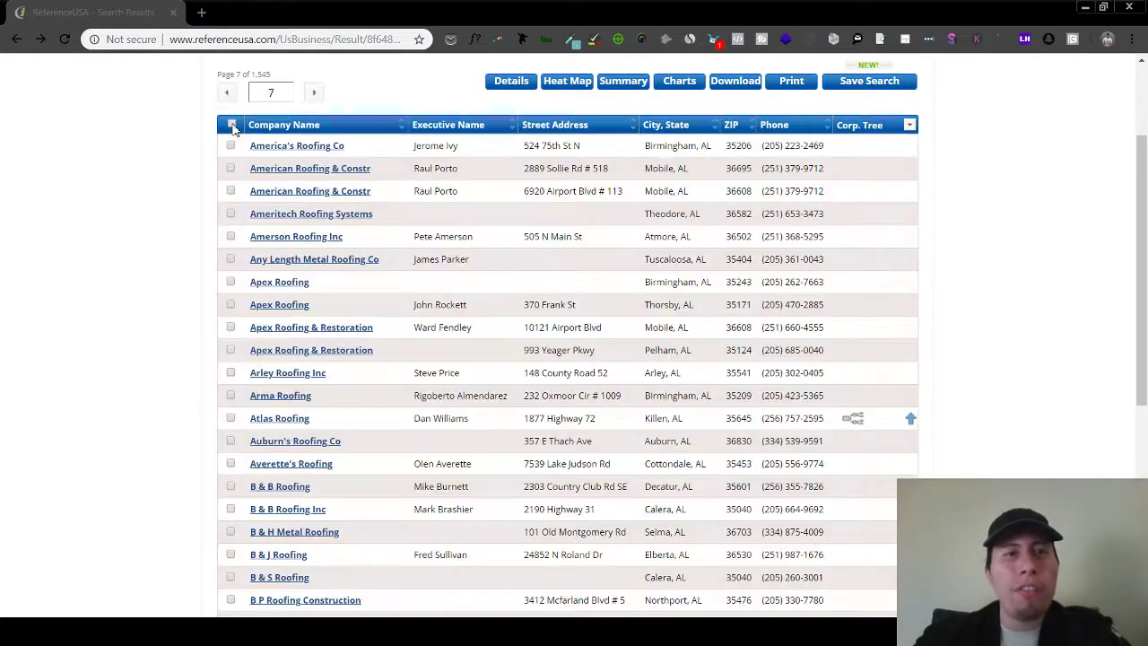
{"action": "left_click", "coordinate": [232, 126]}
{"action": "left_click", "coordinate": [314, 94]}
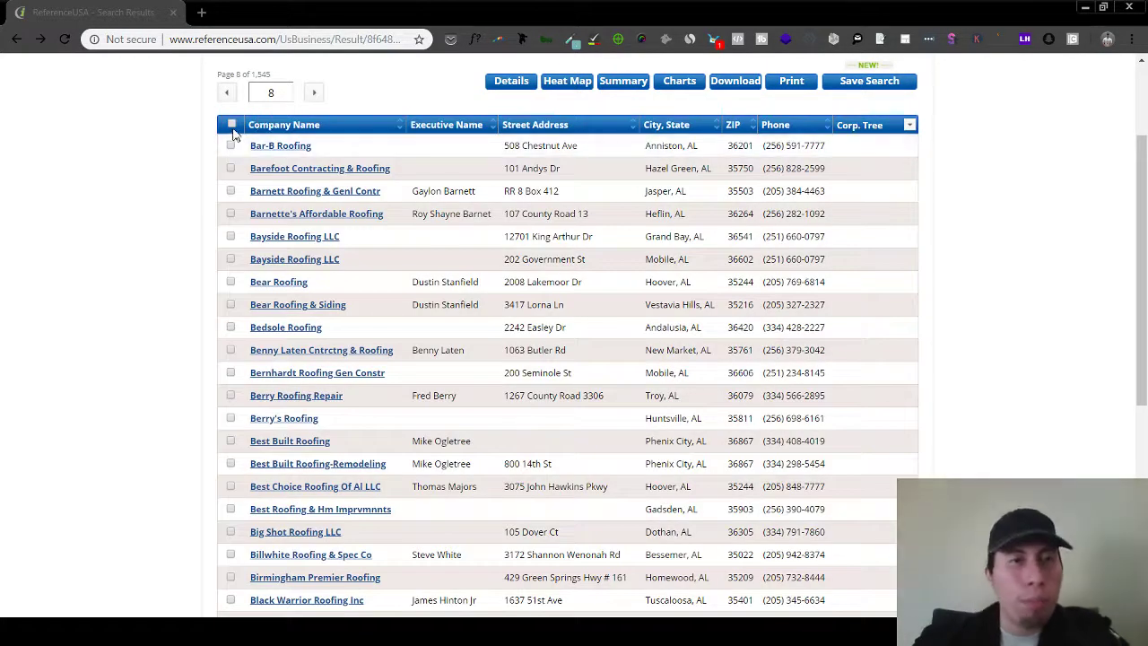
{"action": "left_click", "coordinate": [231, 126]}
{"action": "left_click", "coordinate": [313, 94]}
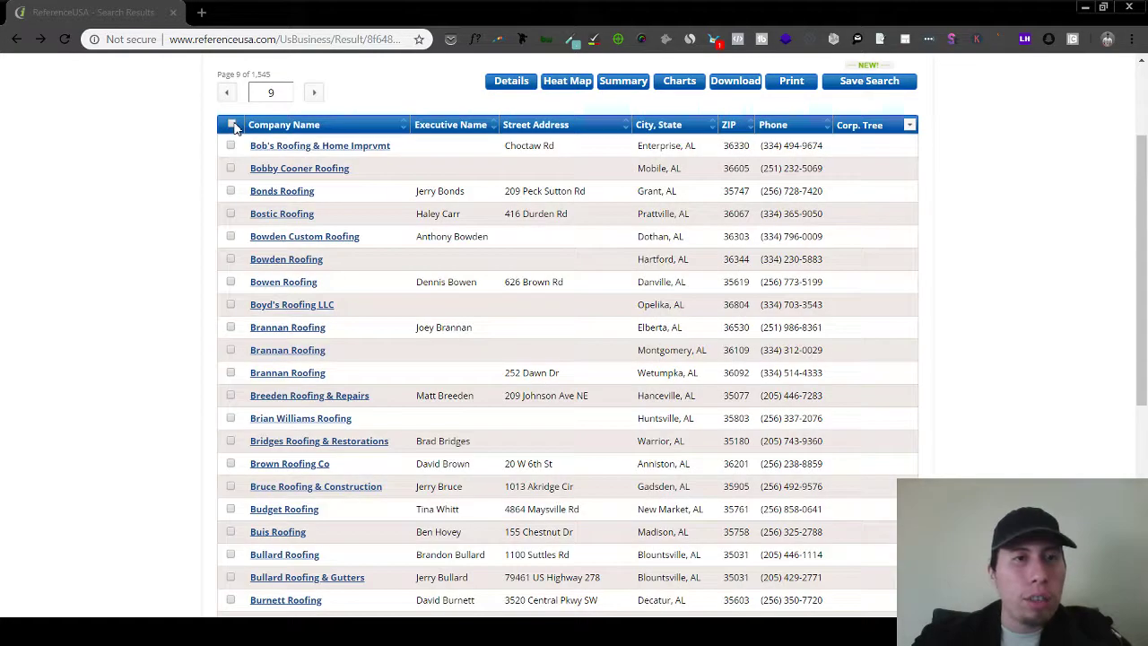
{"action": "left_click", "coordinate": [231, 125]}
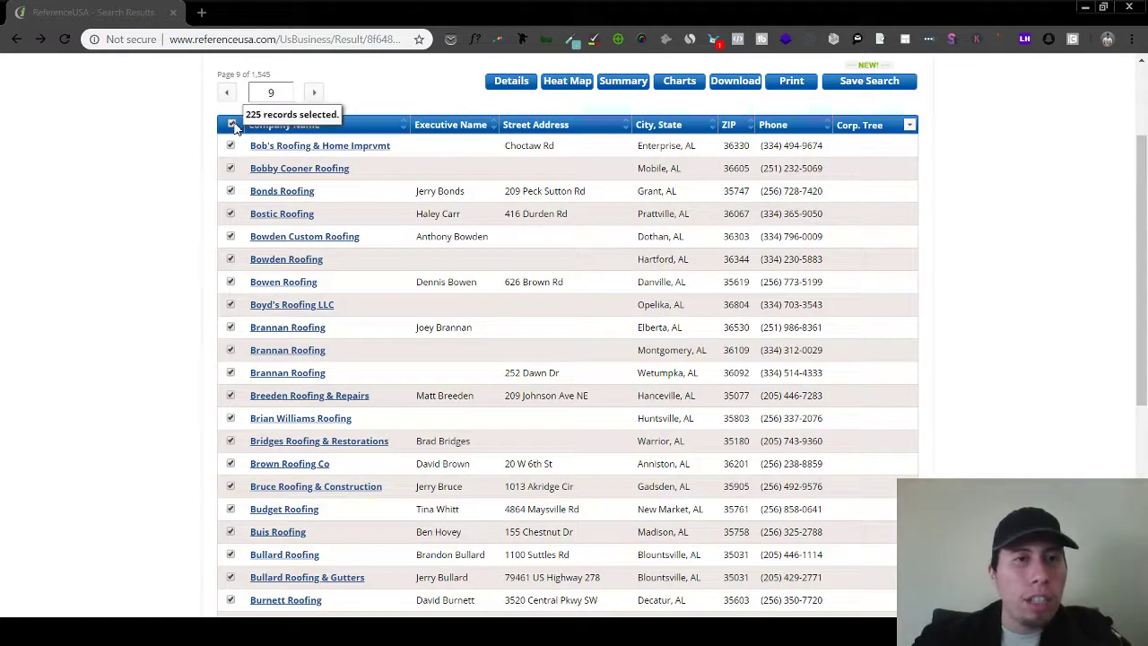
{"action": "left_click", "coordinate": [312, 94]}
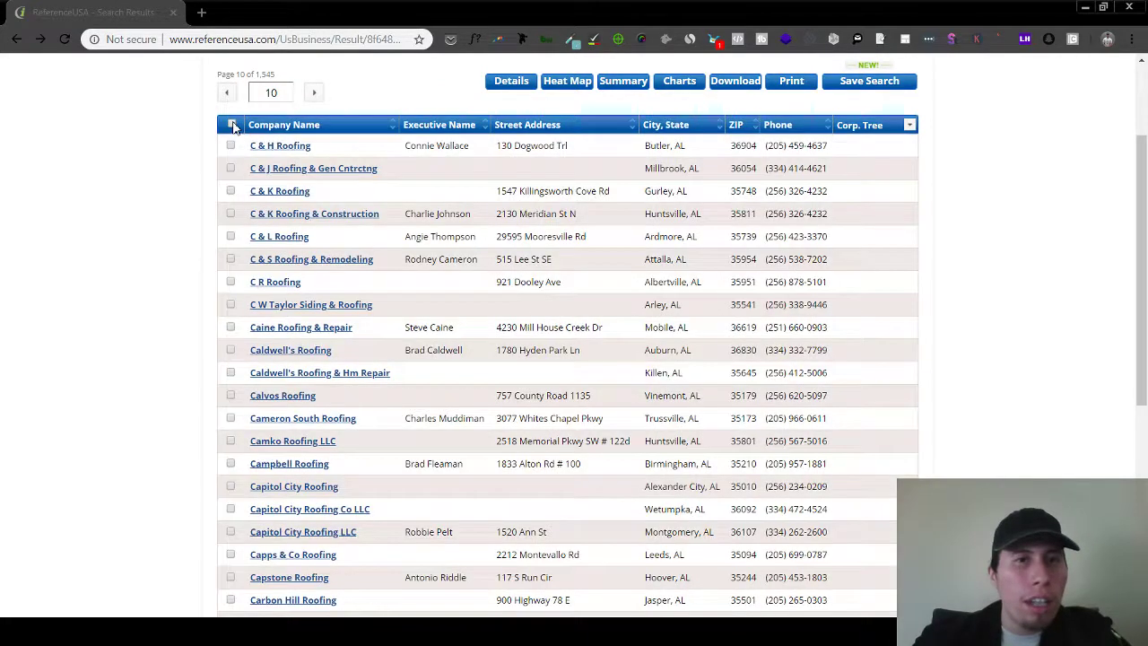
{"action": "left_click", "coordinate": [231, 125]}
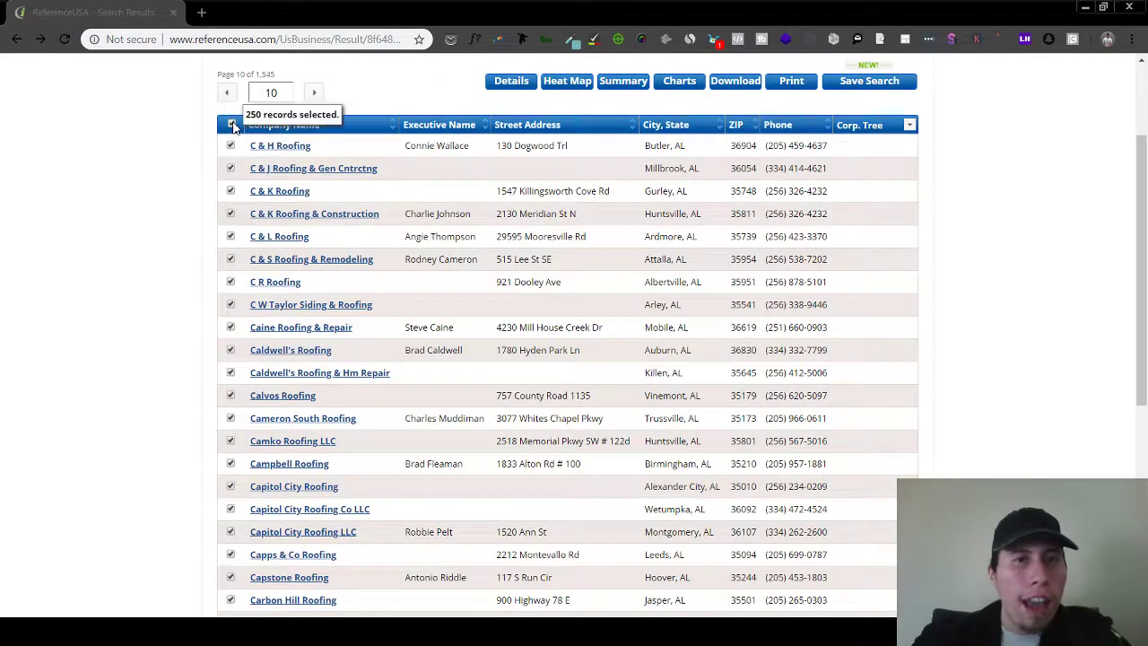
Step: Try to add all records on results page 11 to the selection, deselect them, and return to page 10
{"action": "left_click", "coordinate": [314, 93]}
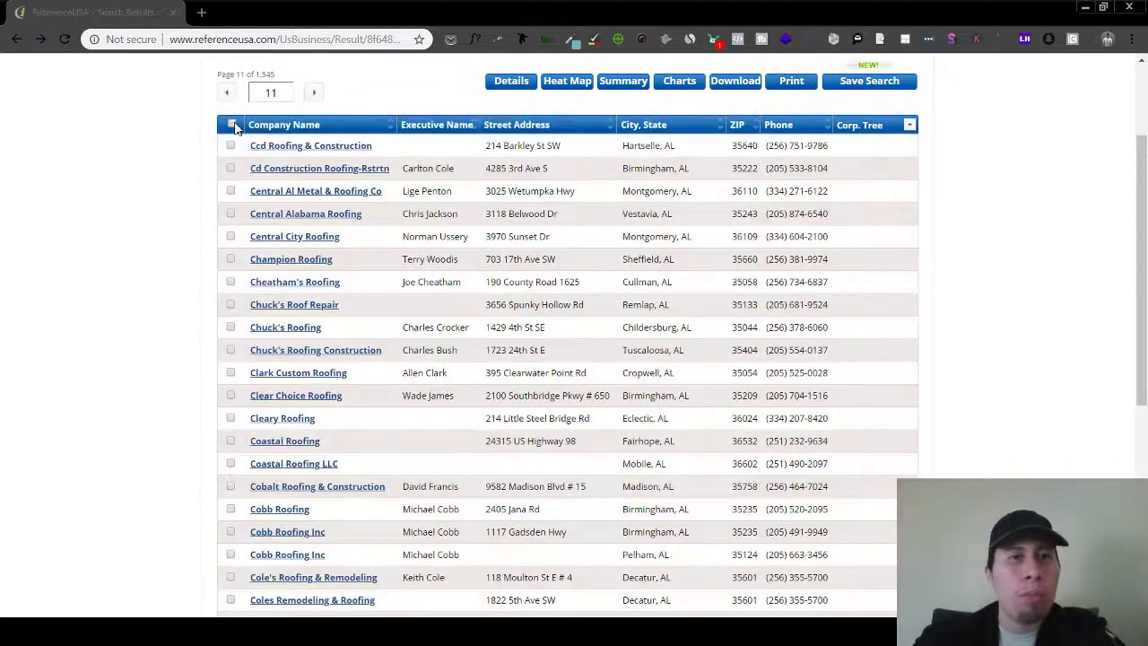
{"action": "left_click", "coordinate": [232, 124]}
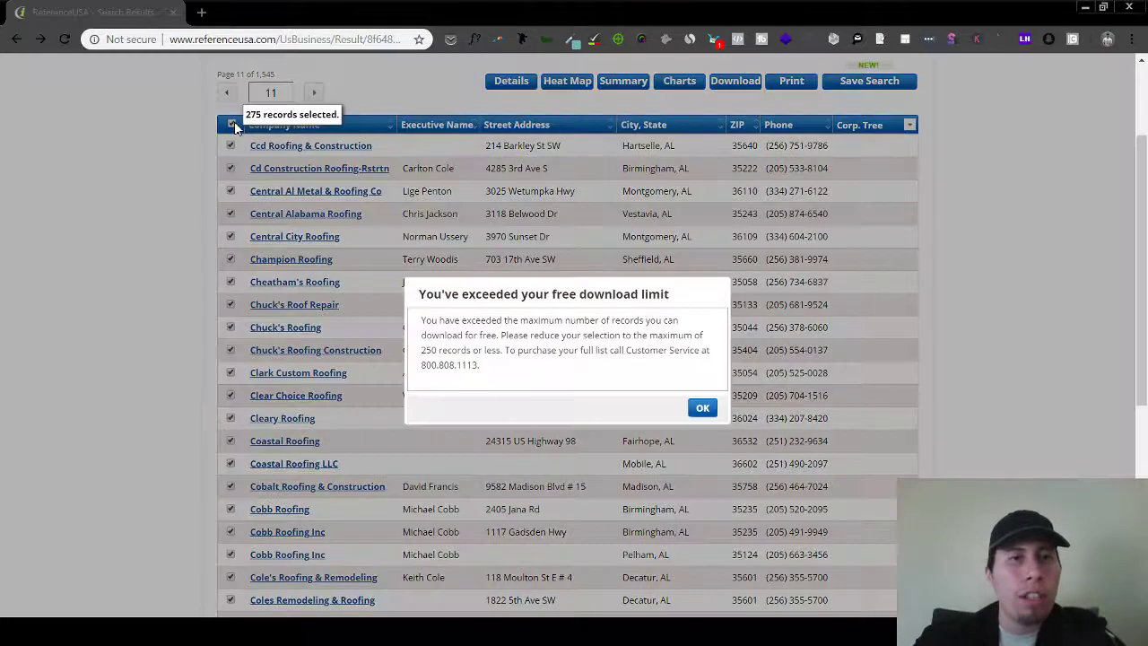
{"action": "left_click", "coordinate": [701, 407]}
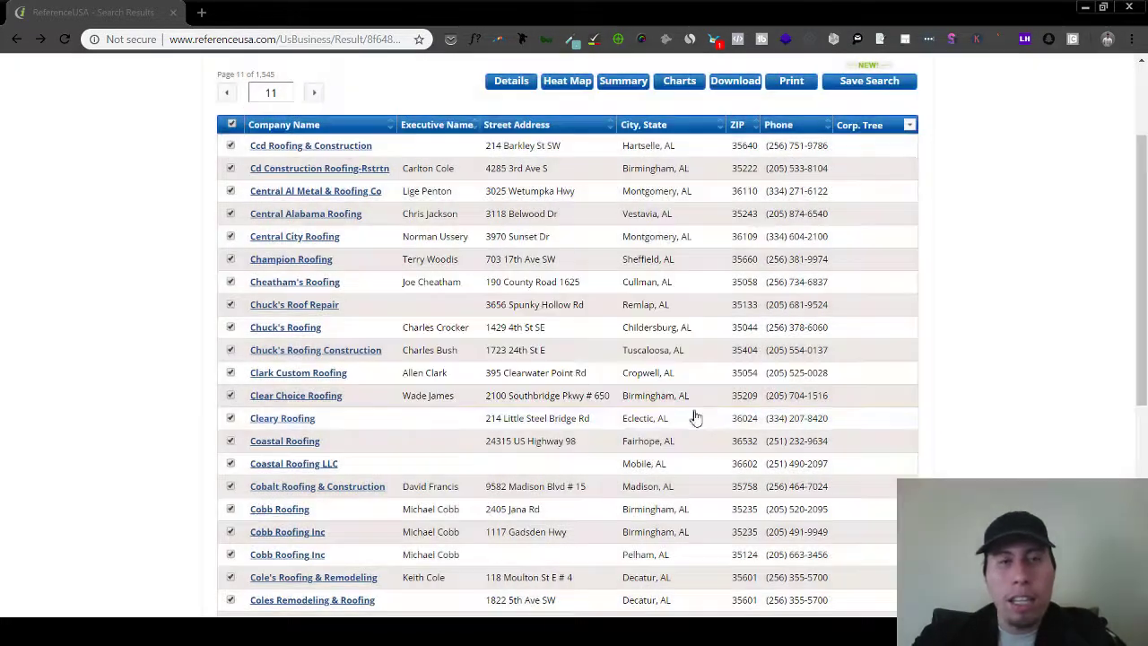
{"action": "left_click", "coordinate": [232, 124]}
{"action": "left_click", "coordinate": [227, 92]}
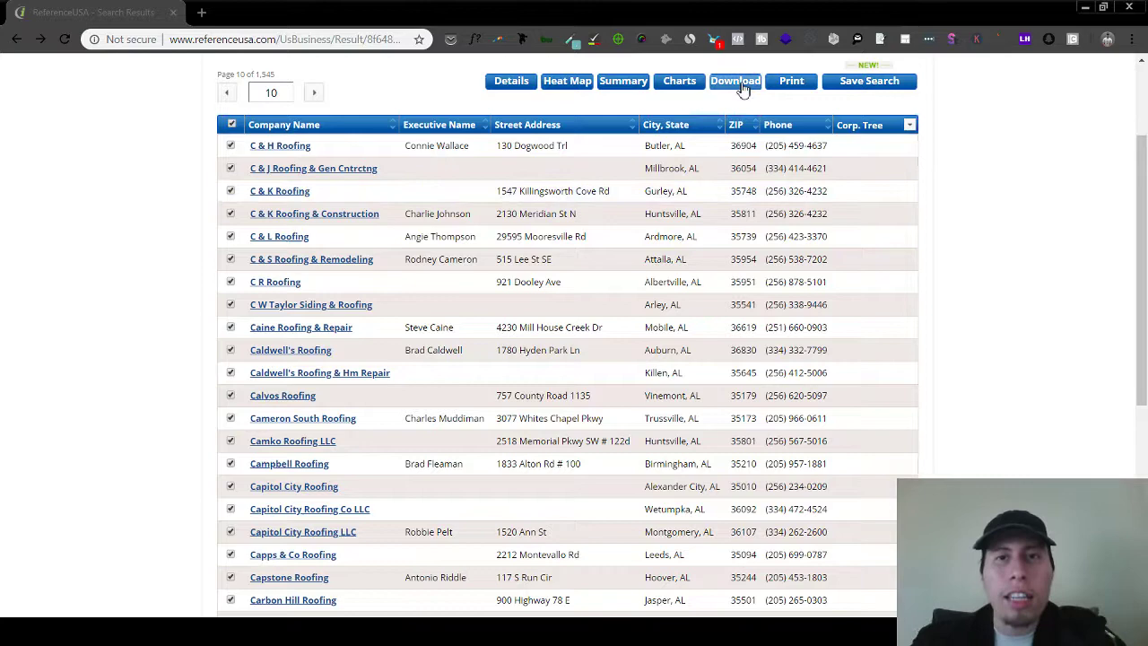
Step: Open the download options for the selected records and choose the Custom level of detail
{"action": "left_click", "coordinate": [742, 89]}
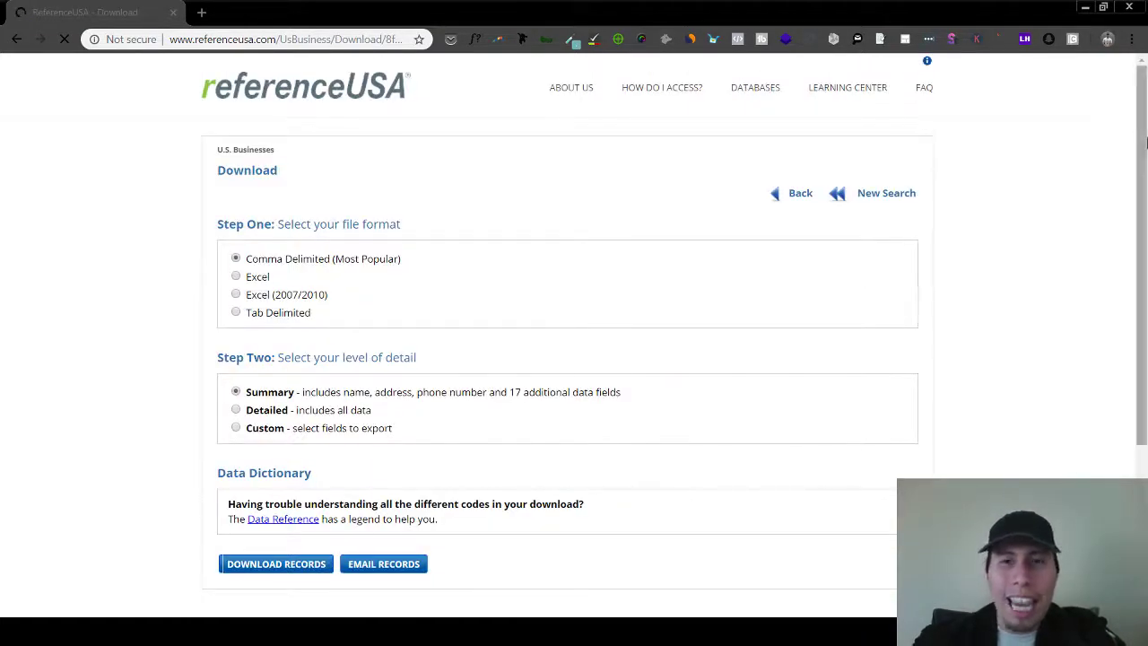
{"action": "scroll", "coordinate": [456, 289], "scroll_direction": "down", "scroll_amount": 1}
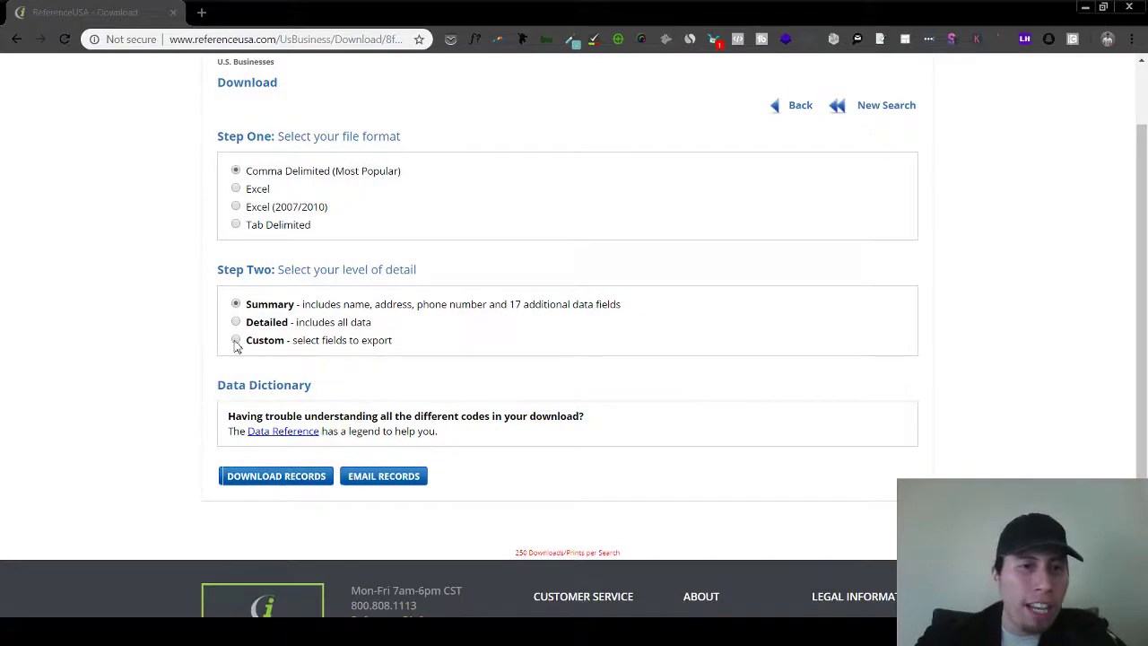
{"action": "left_click", "coordinate": [236, 340]}
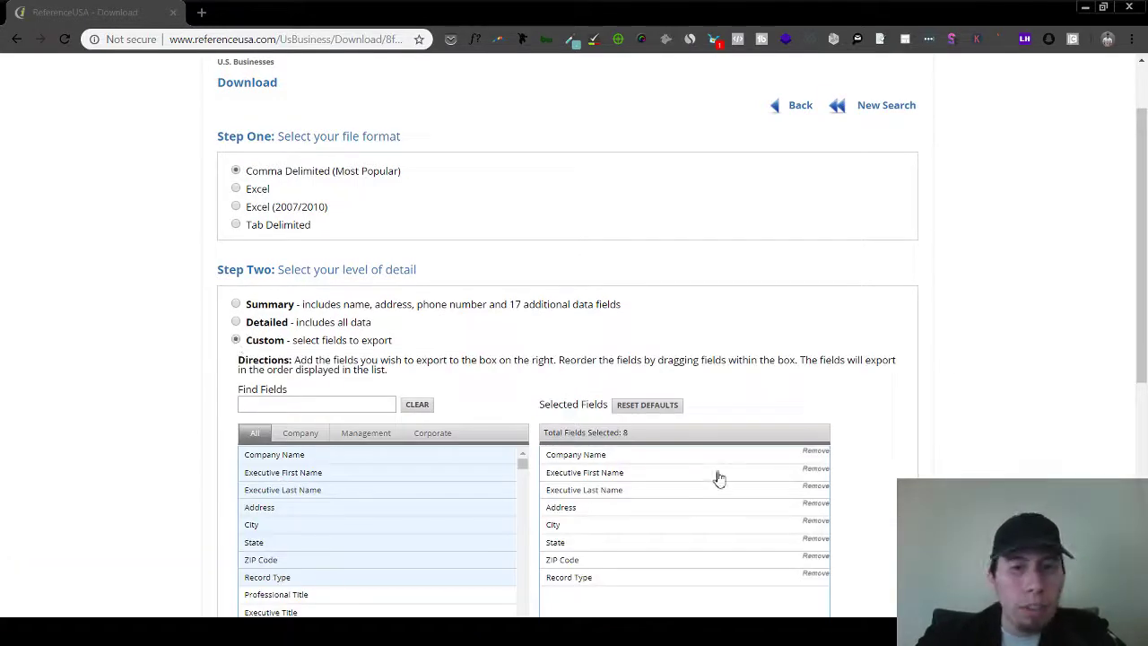
Step: Add the Website and Advertising Expenses fields to the custom export
{"action": "left_click_drag", "start_coordinate": [1137, 259], "coordinate": [1138, 364]}
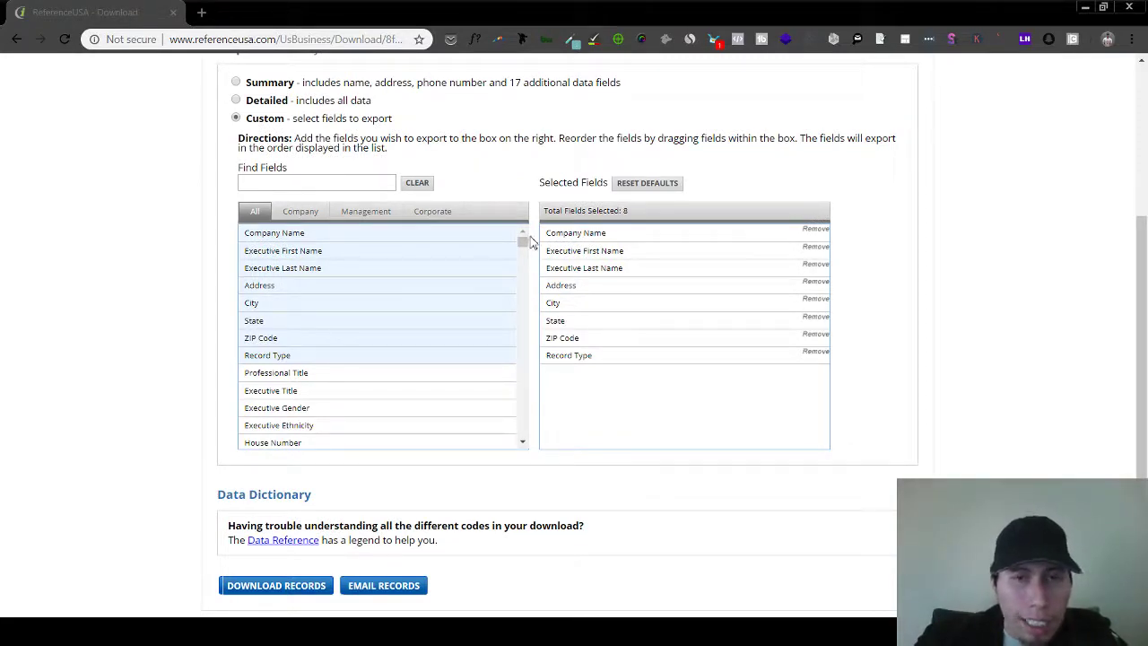
{"action": "left_click_drag", "start_coordinate": [525, 241], "coordinate": [526, 260]}
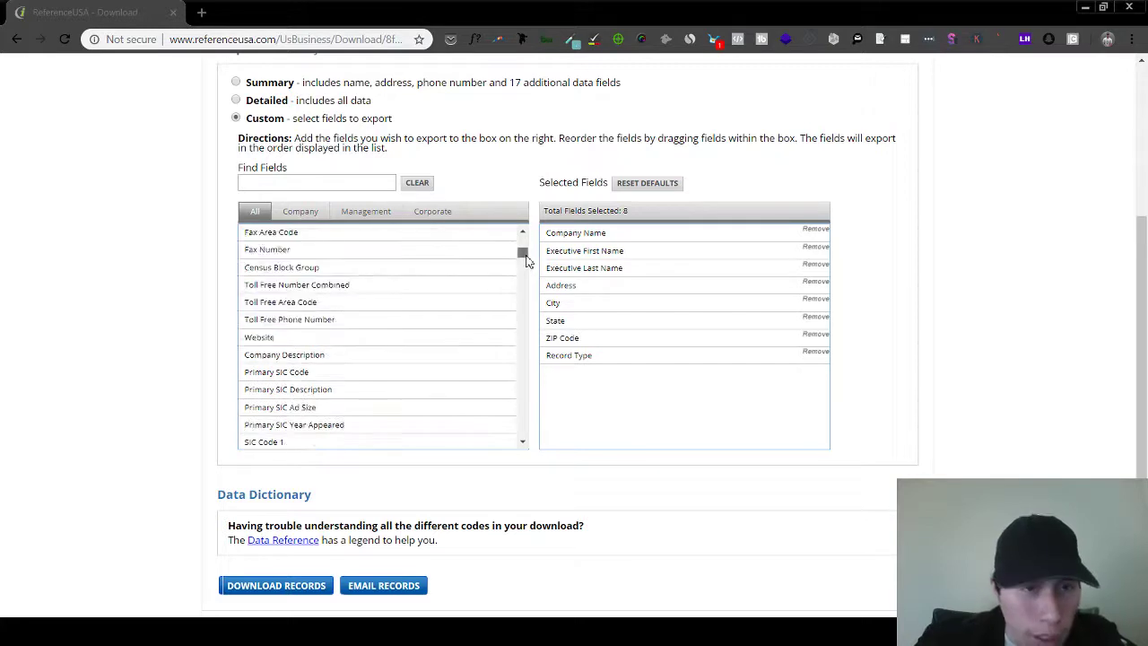
{"action": "double_click", "coordinate": [296, 338]}
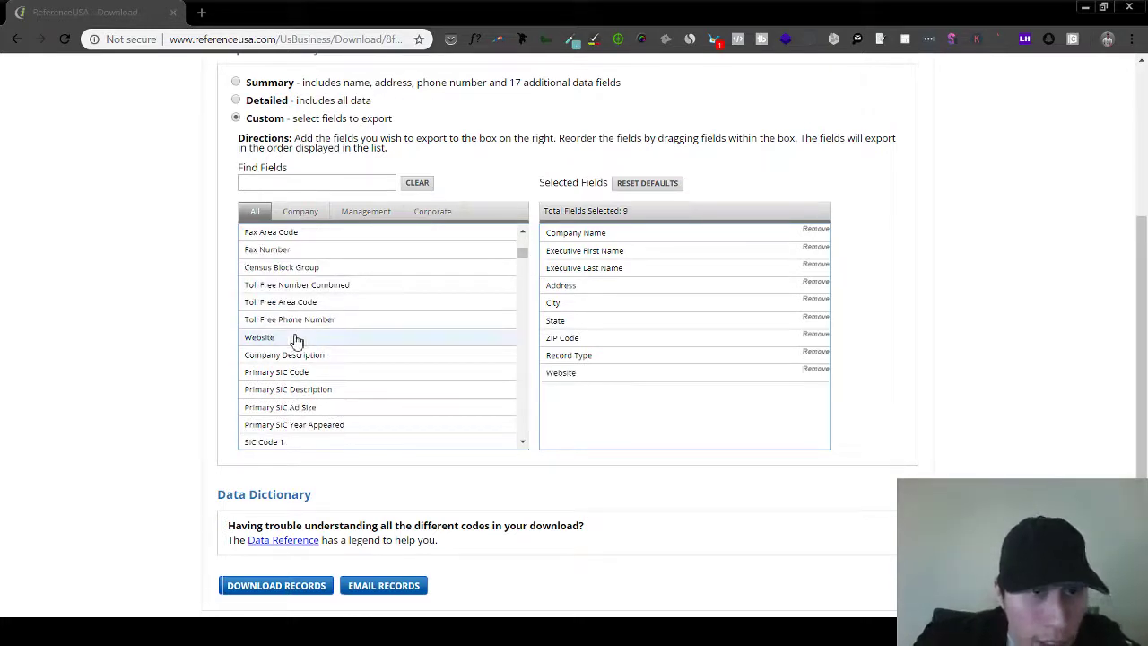
{"action": "left_click_drag", "start_coordinate": [524, 253], "coordinate": [528, 332]}
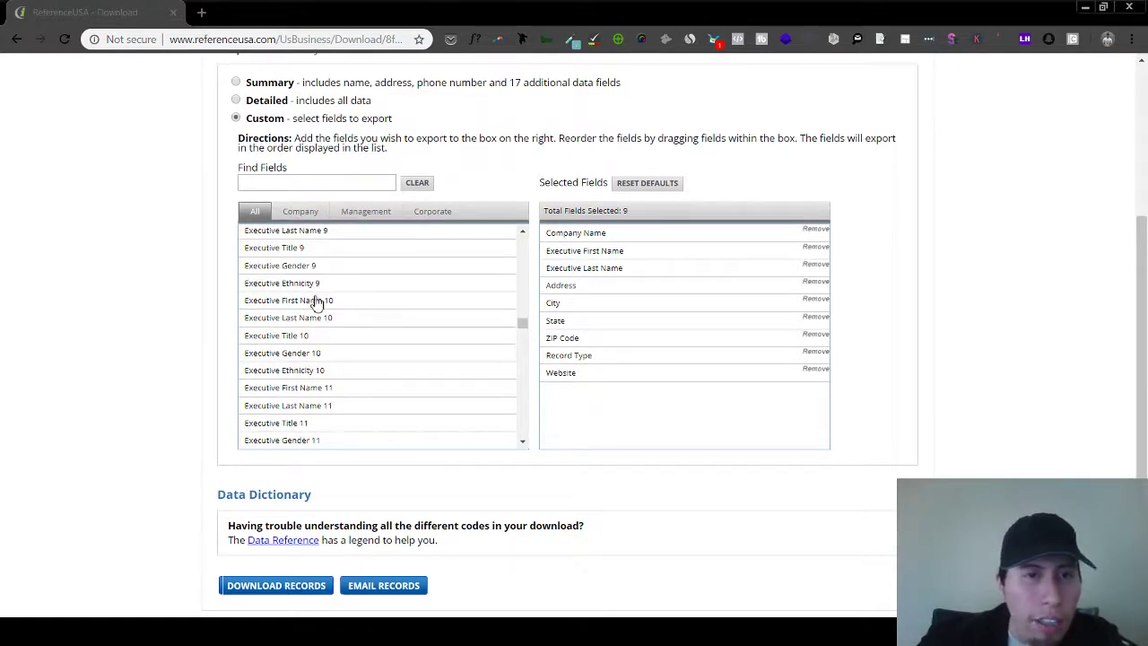
{"action": "left_click_drag", "start_coordinate": [525, 328], "coordinate": [527, 421]}
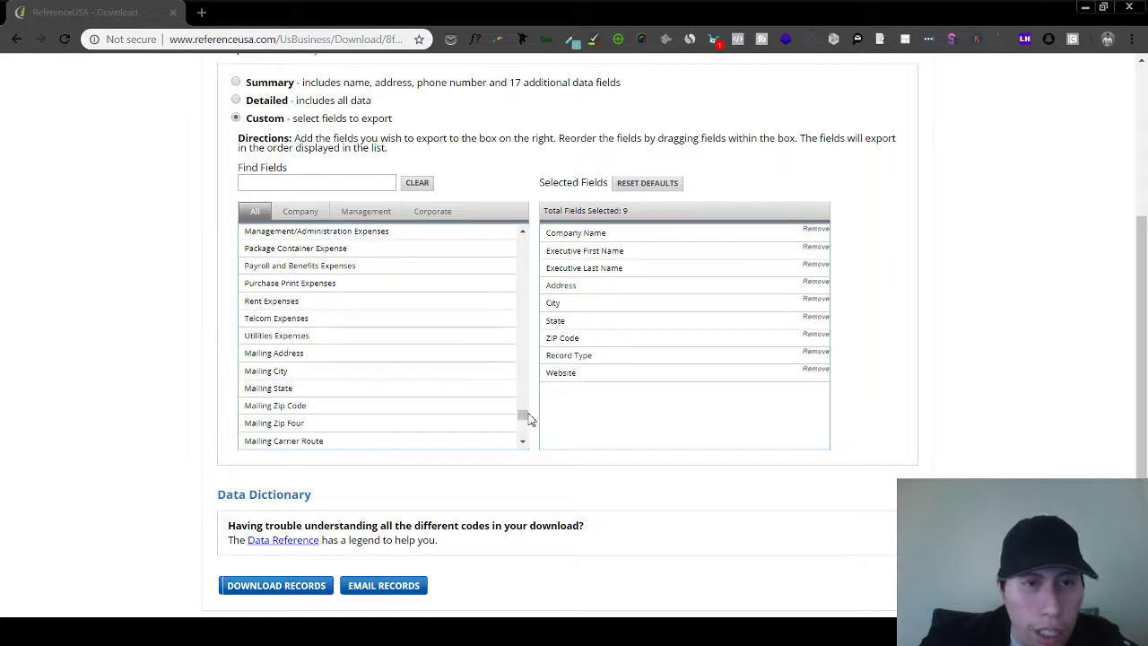
{"action": "left_click_drag", "start_coordinate": [527, 418], "coordinate": [527, 414]}
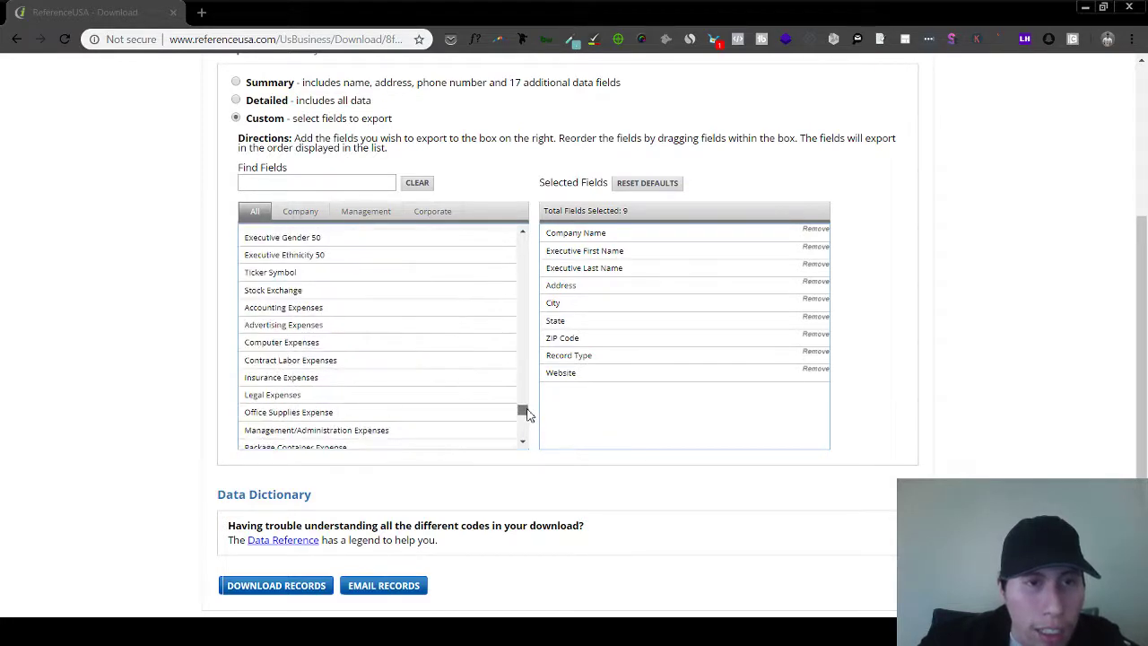
{"action": "left_click", "coordinate": [303, 325]}
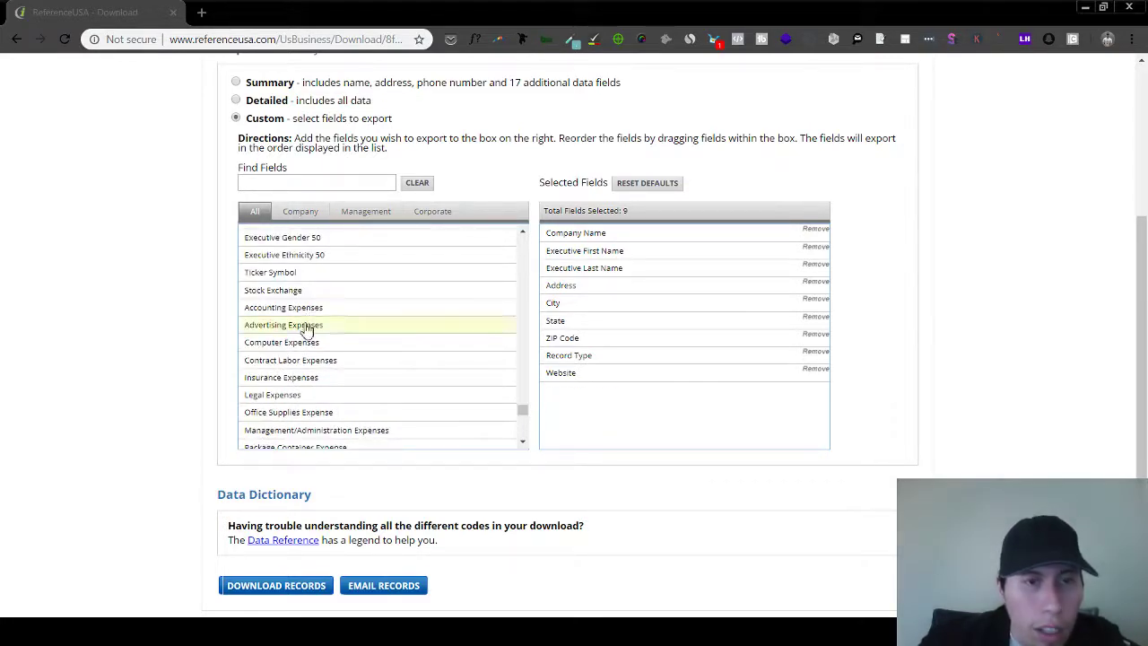
Step: Add the Linked-In, Facebook and Phone Number Combined fields to the custom export
{"action": "left_click_drag", "start_coordinate": [524, 411], "coordinate": [523, 420]}
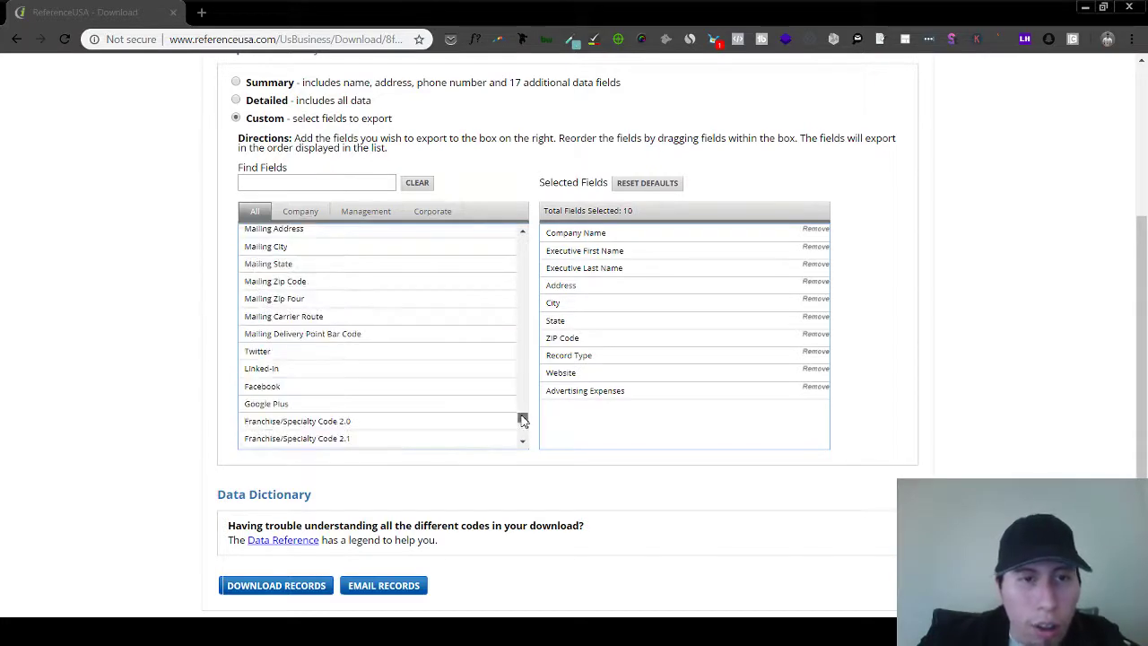
{"action": "left_click", "coordinate": [261, 375]}
{"action": "left_click", "coordinate": [267, 388]}
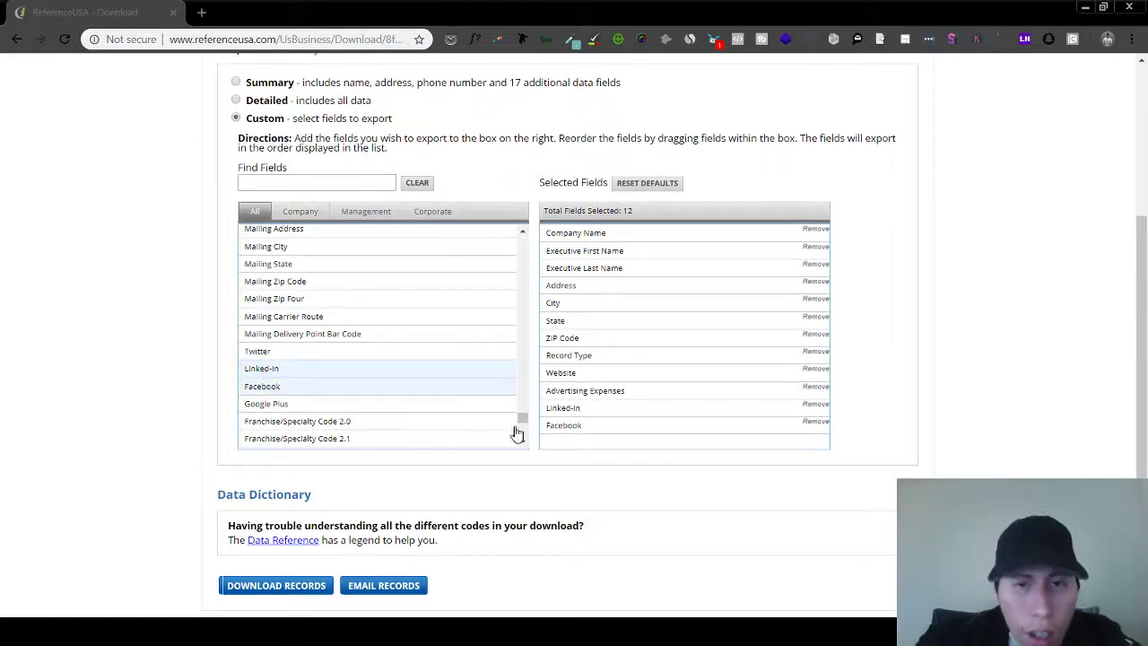
{"action": "left_click_drag", "start_coordinate": [525, 424], "coordinate": [522, 244]}
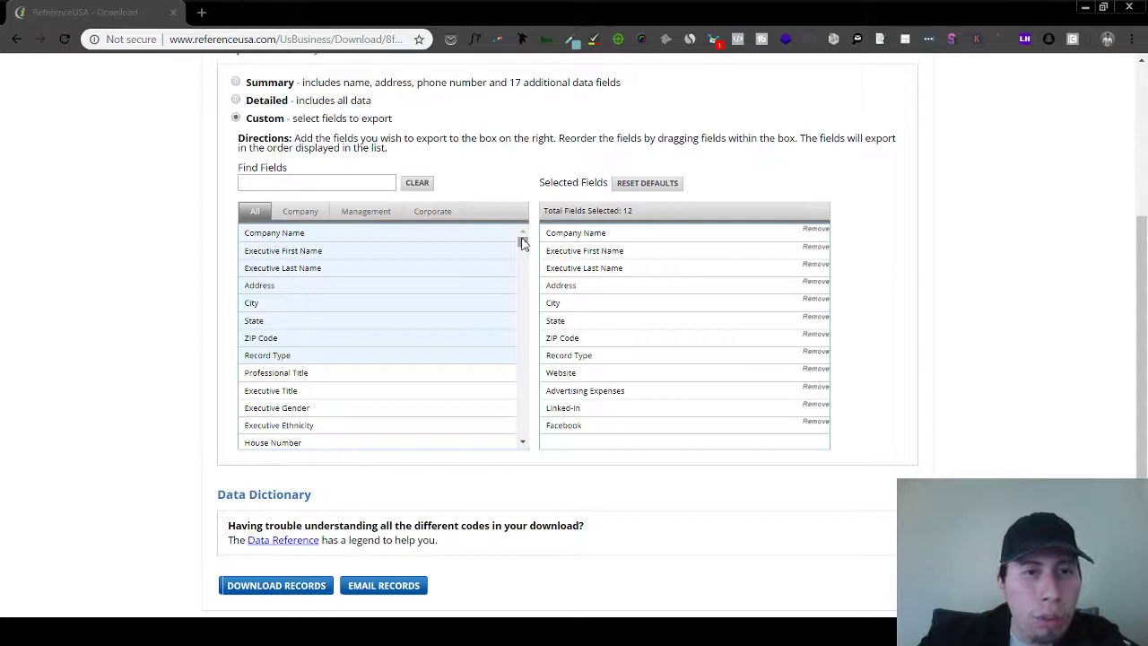
{"action": "left_click_drag", "start_coordinate": [523, 244], "coordinate": [524, 249]}
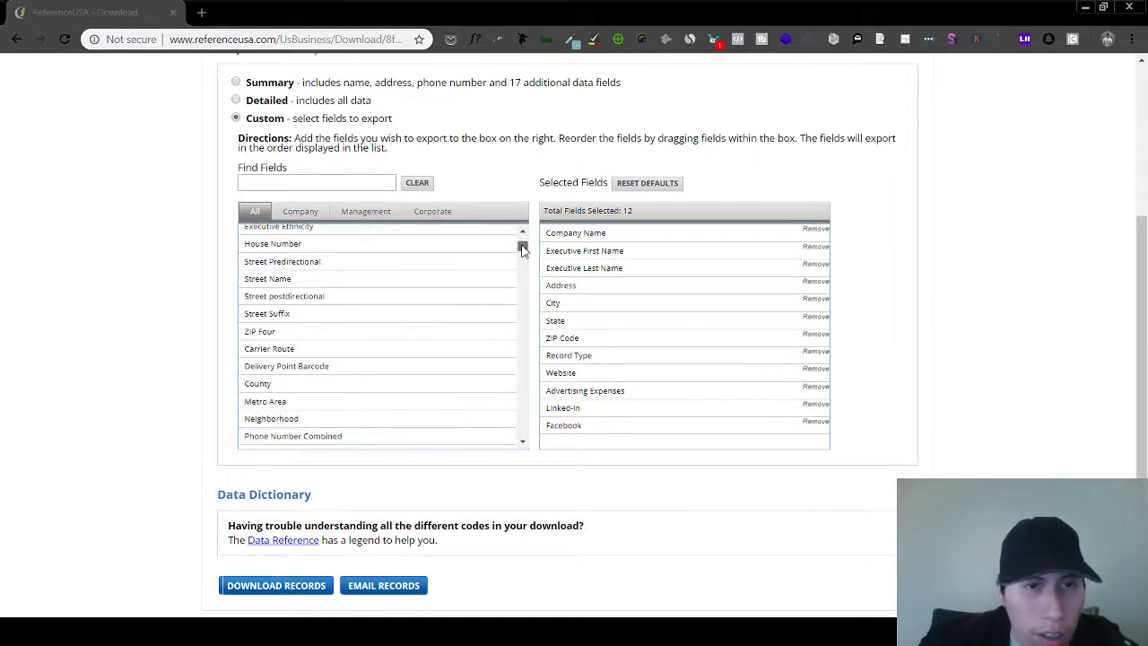
{"action": "left_click", "coordinate": [314, 439]}
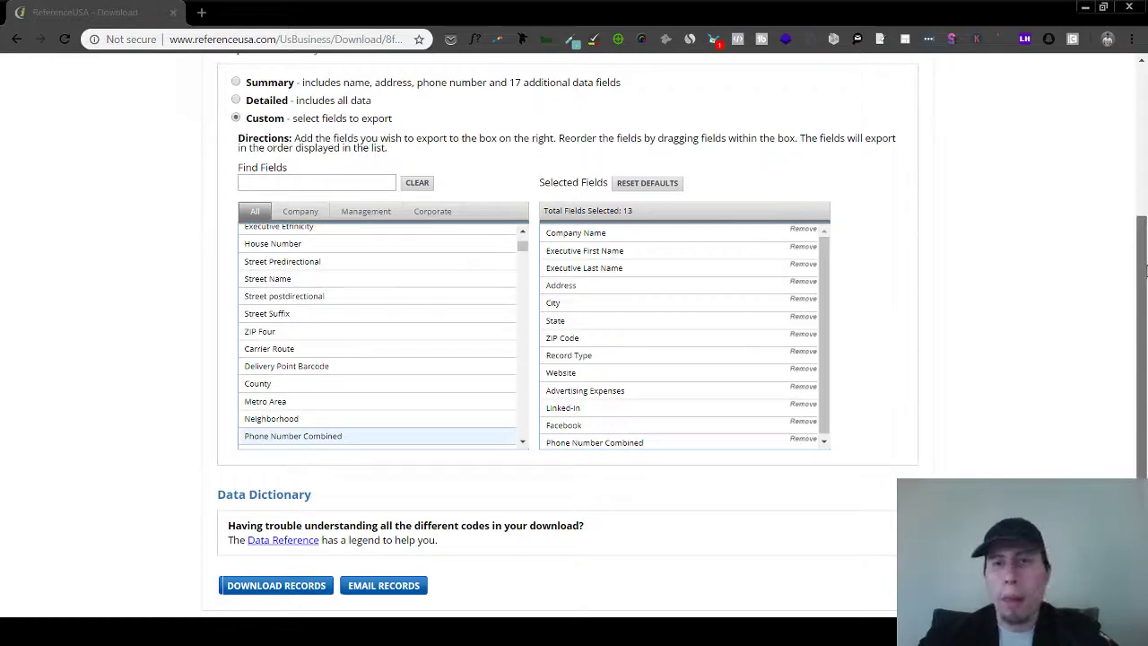
{"action": "left_click_drag", "start_coordinate": [1146, 354], "coordinate": [1146, 391]}
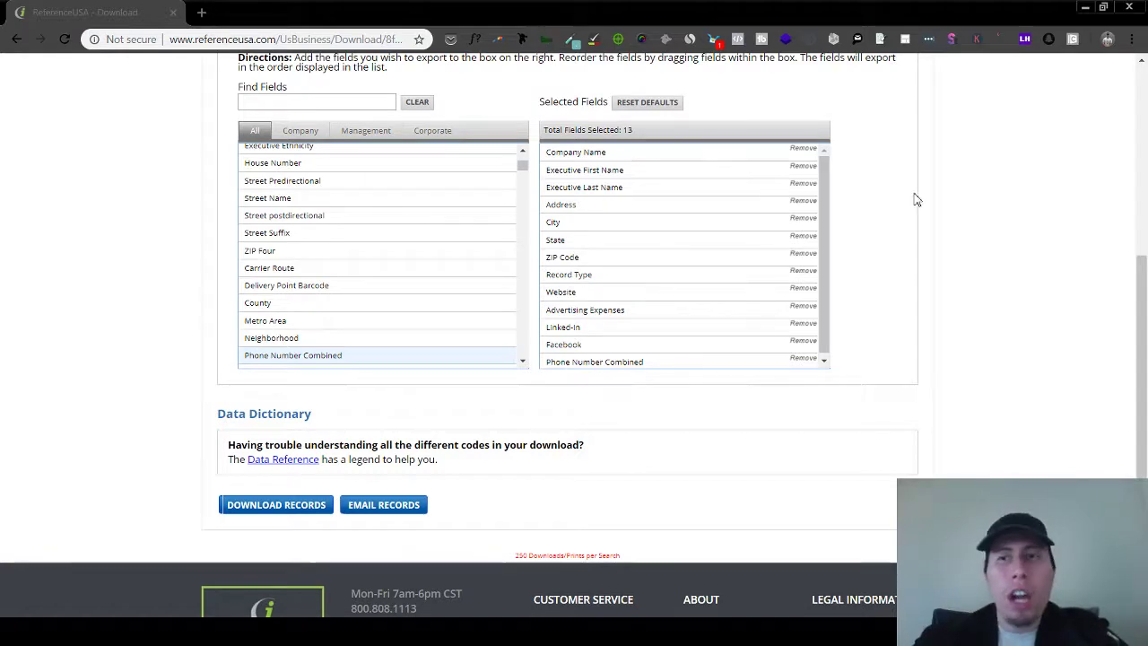
{"action": "left_click_drag", "start_coordinate": [1144, 296], "coordinate": [1145, 103]}
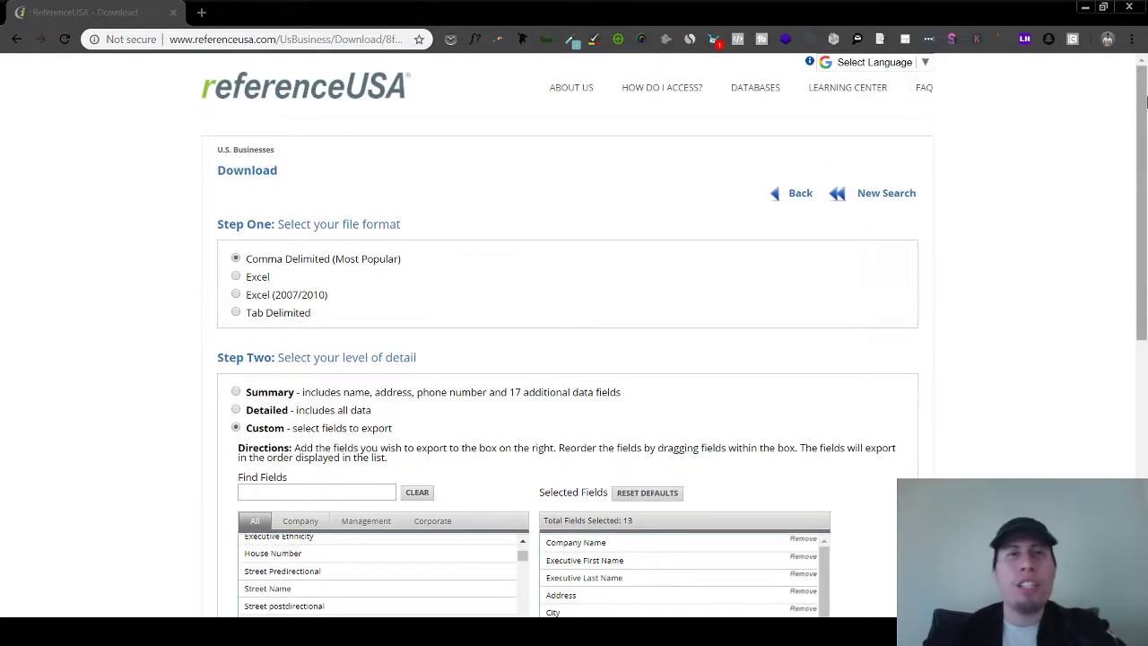